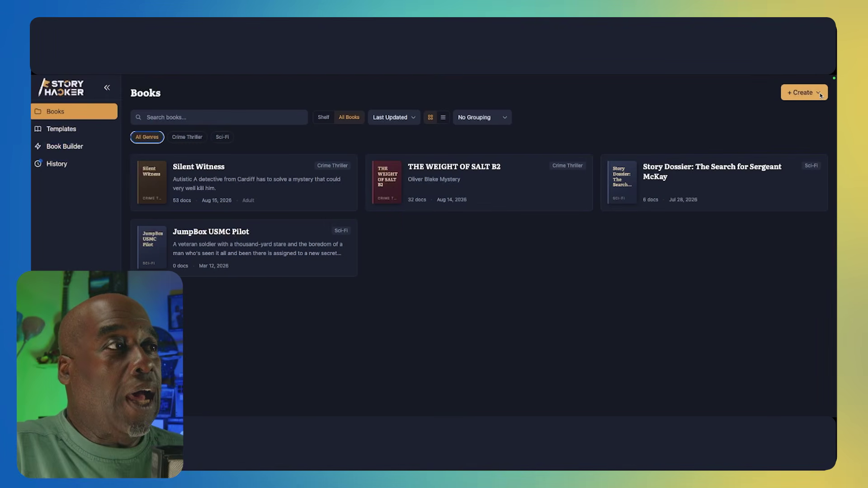
Create a new world named "The Lucky 7"
{"action": "left_click", "coordinate": [809, 92]}
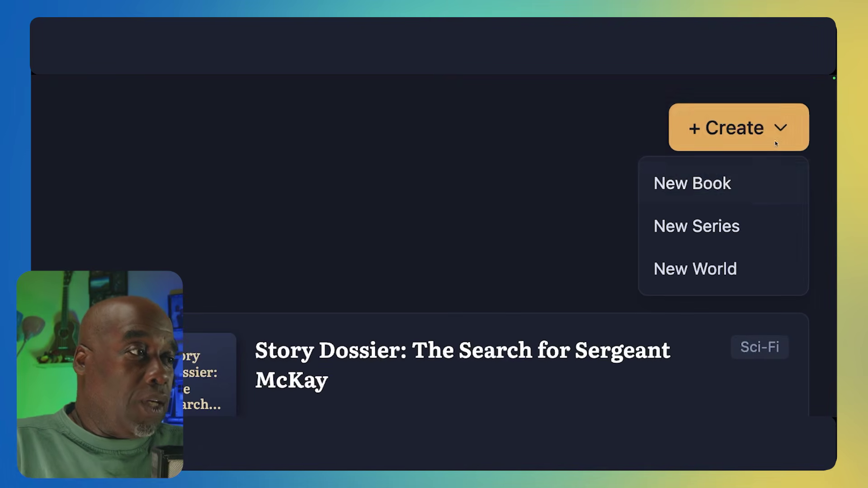
{"action": "left_click", "coordinate": [709, 271]}
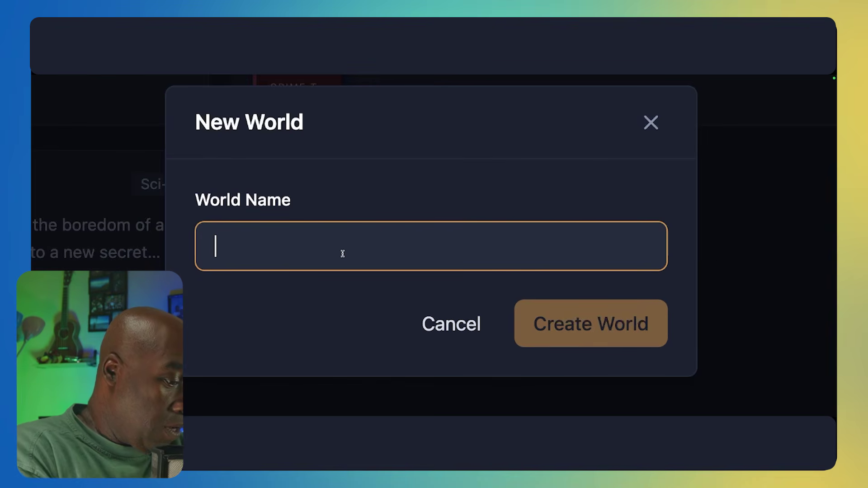
{"action": "type", "text": "The Lu"}
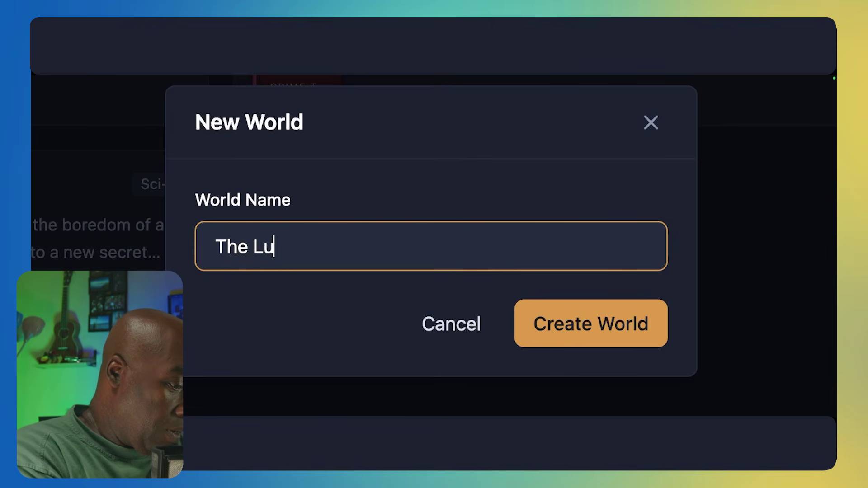
{"action": "type", "text": "c"}
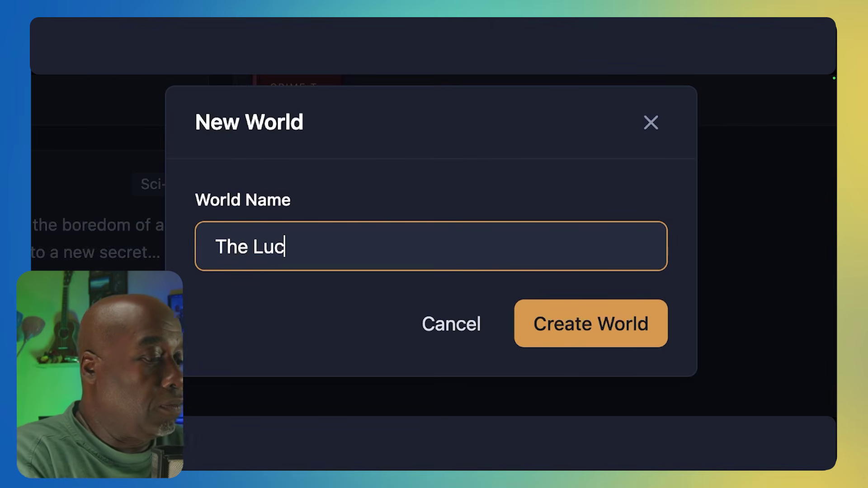
{"action": "type", "text": "ky "}
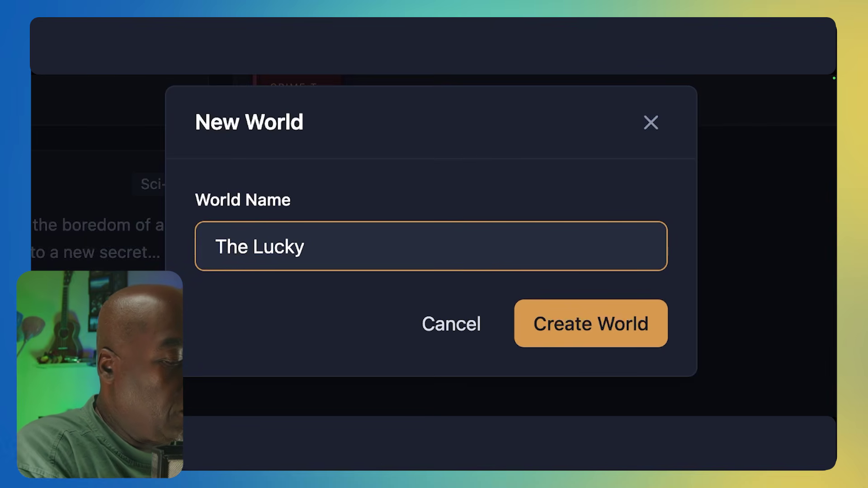
{"action": "type", "text": "7"}
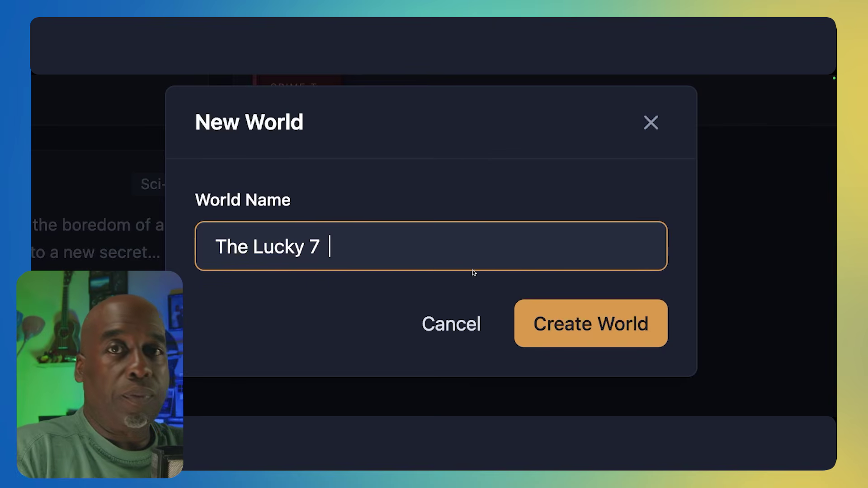
{"action": "left_click", "coordinate": [598, 324]}
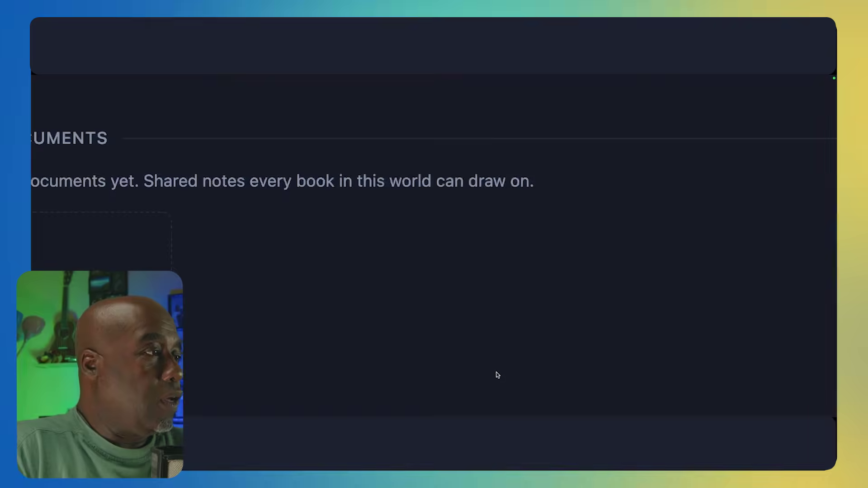
{"action": "scroll", "coordinate": [497, 375], "scroll_direction": "up", "scroll_amount": 4}
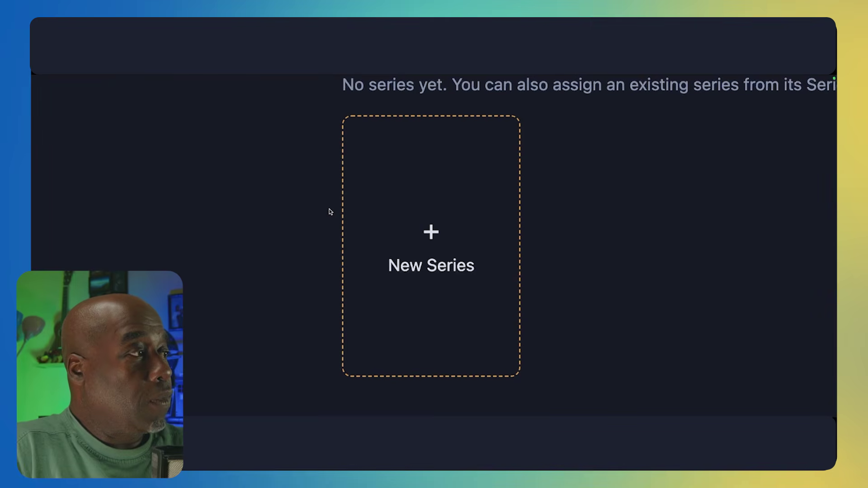
{"action": "scroll", "coordinate": [330, 212], "scroll_direction": "down", "scroll_amount": 5}
{"action": "scroll", "coordinate": [330, 212], "scroll_direction": "up", "scroll_amount": 1}
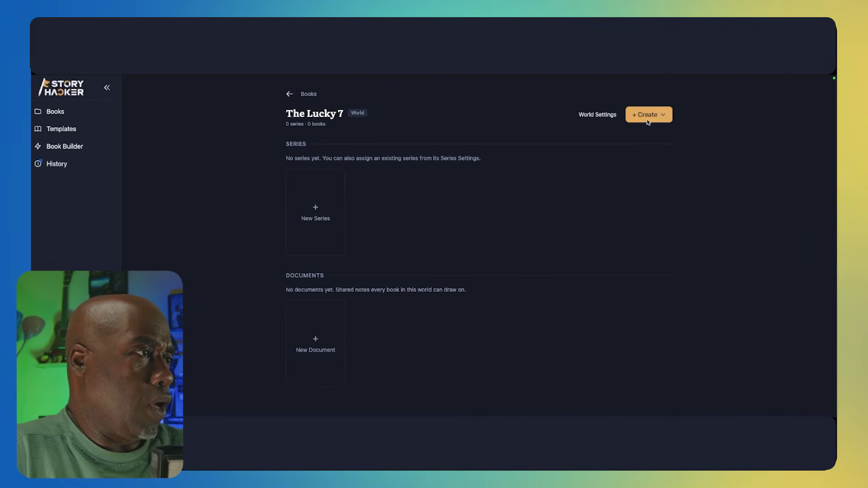
{"action": "left_click", "coordinate": [660, 116]}
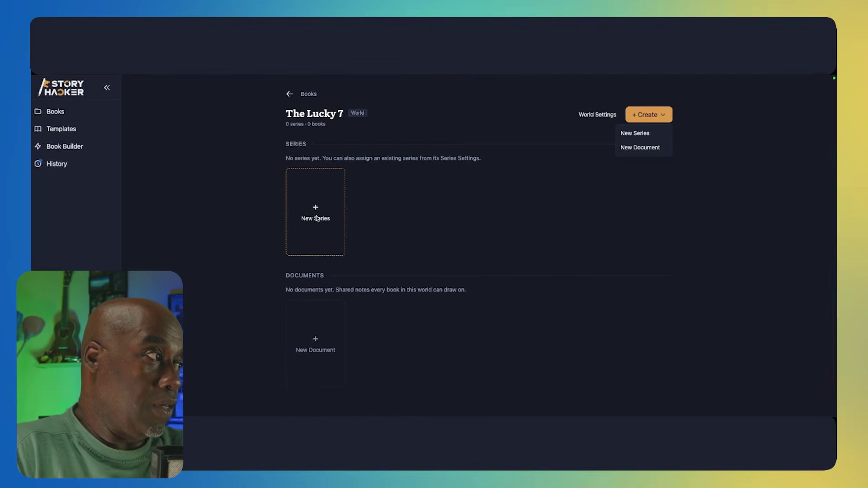
{"action": "left_click", "coordinate": [475, 223]}
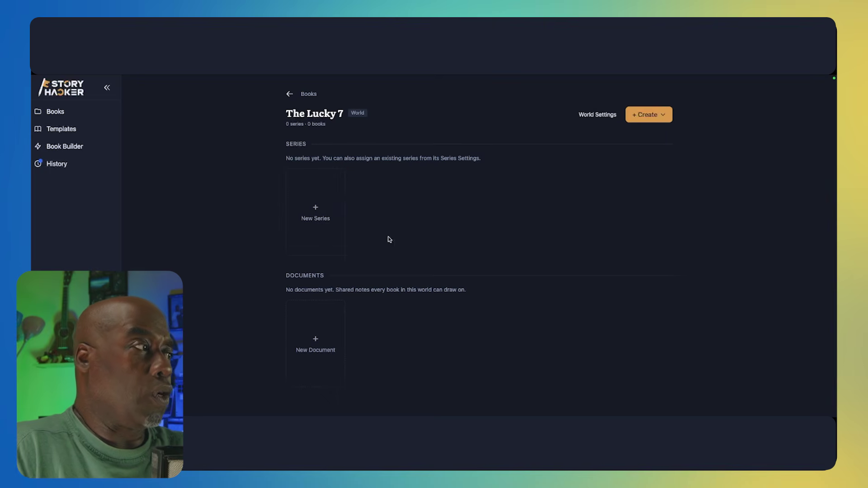
Create a new series named "Hello Universe" inside The Lucky 7 world
{"action": "left_click", "coordinate": [318, 211]}
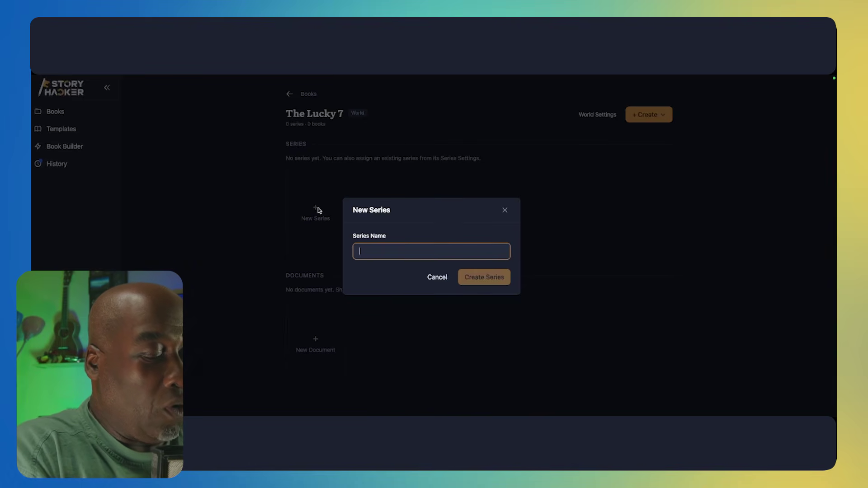
{"action": "type", "text": "Hello Universe"}
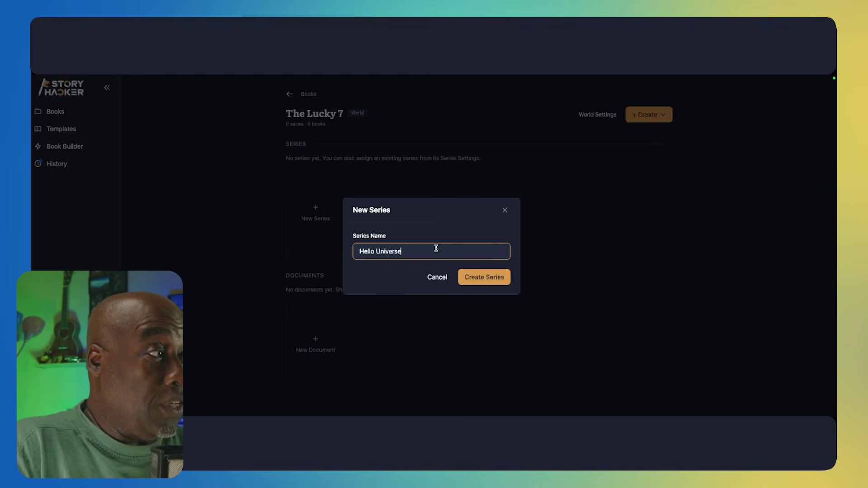
{"action": "left_click", "coordinate": [491, 279]}
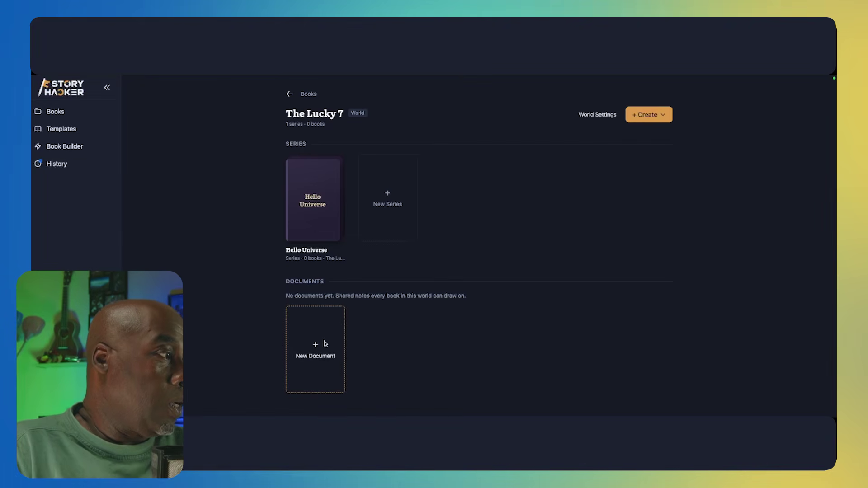
Create a world document named "Series Bible" with its type set to Worldbuilding
{"action": "left_click", "coordinate": [325, 343]}
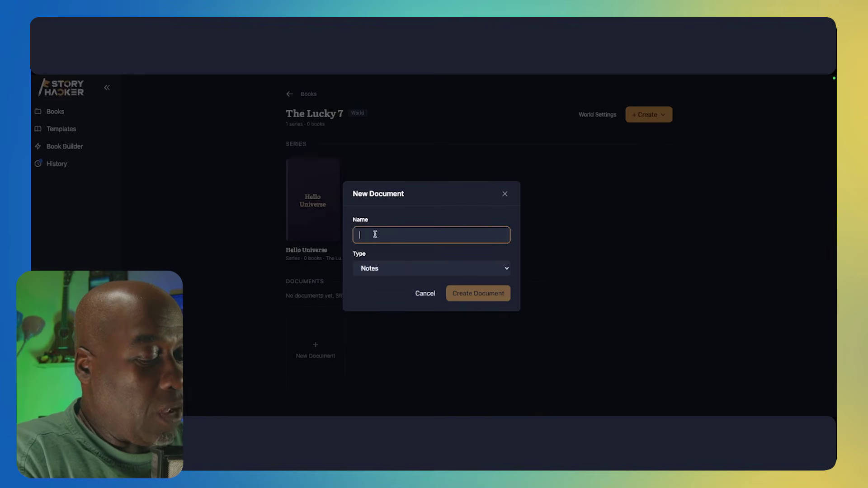
{"action": "type", "text": "Serie"}
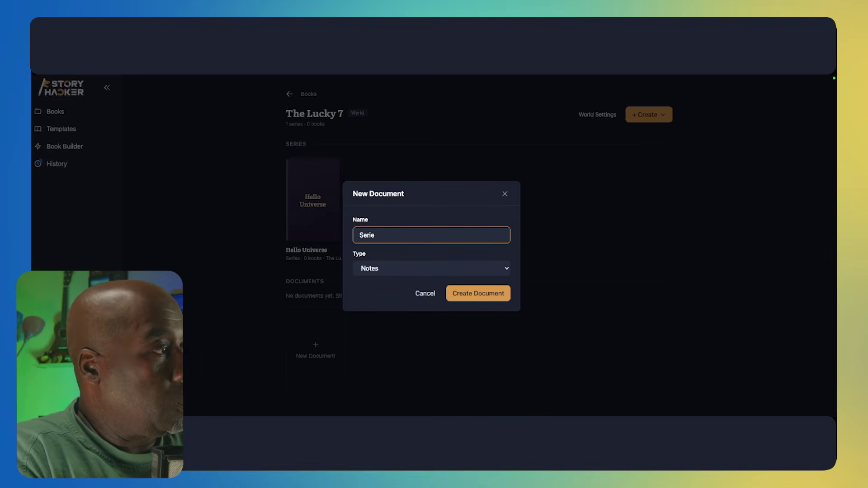
{"action": "type", "text": "s B"}
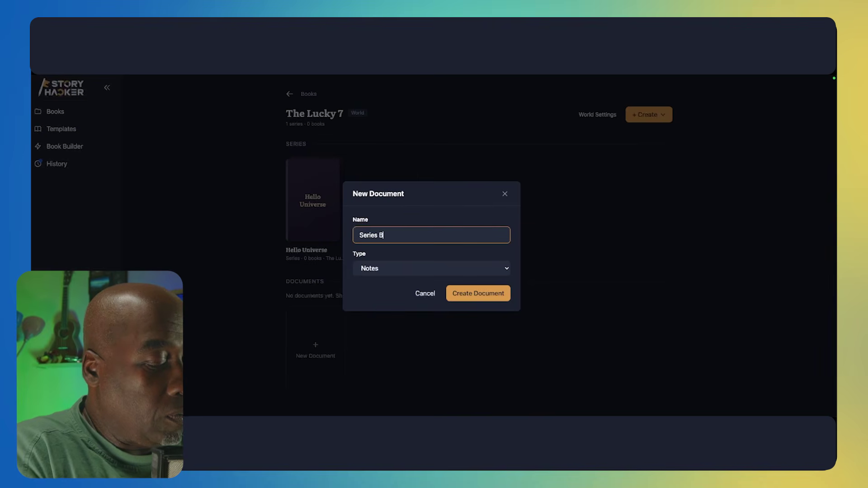
{"action": "type", "text": "ible"}
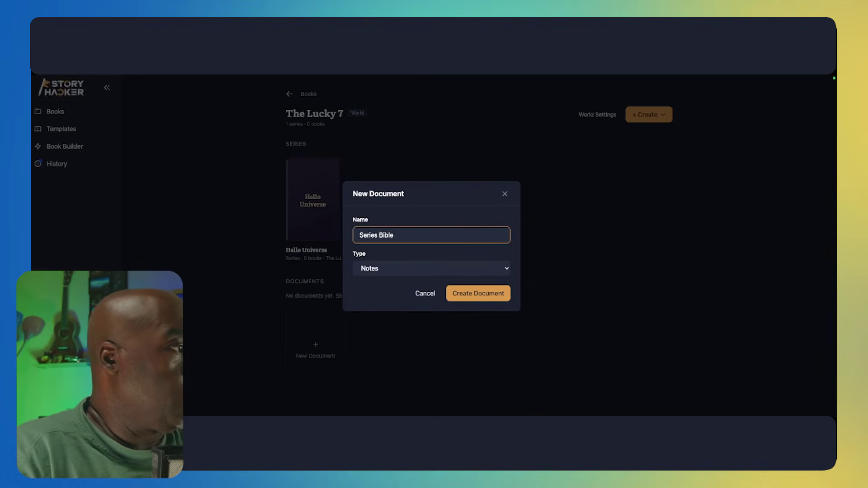
{"action": "left_click", "coordinate": [506, 270]}
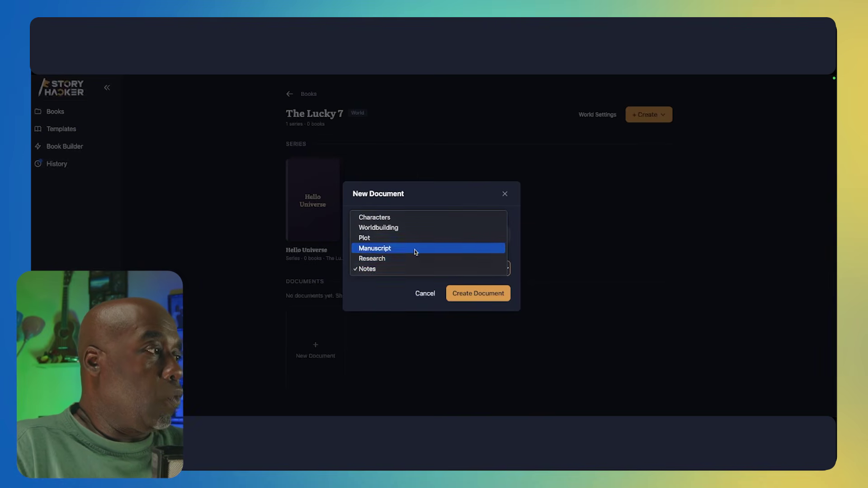
{"action": "left_click", "coordinate": [398, 227]}
{"action": "left_click", "coordinate": [489, 294]}
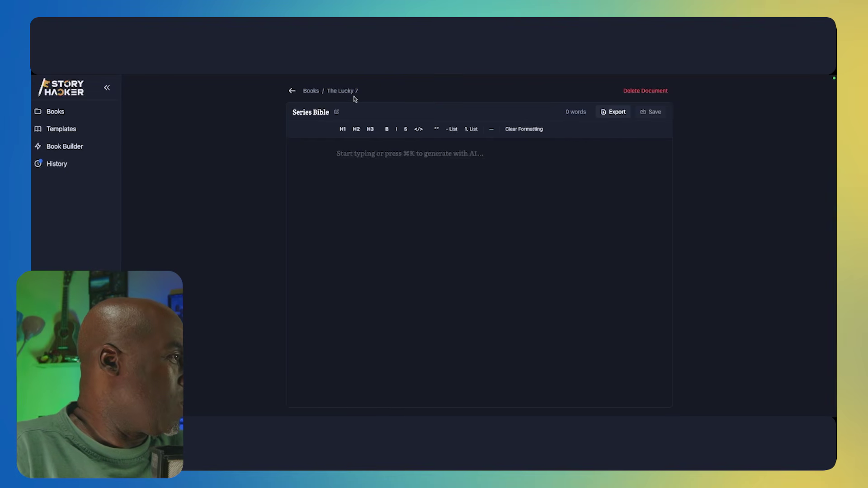
Return to The Lucky 7 world overview and reopen the Series Bible document from there
{"action": "left_click", "coordinate": [290, 92]}
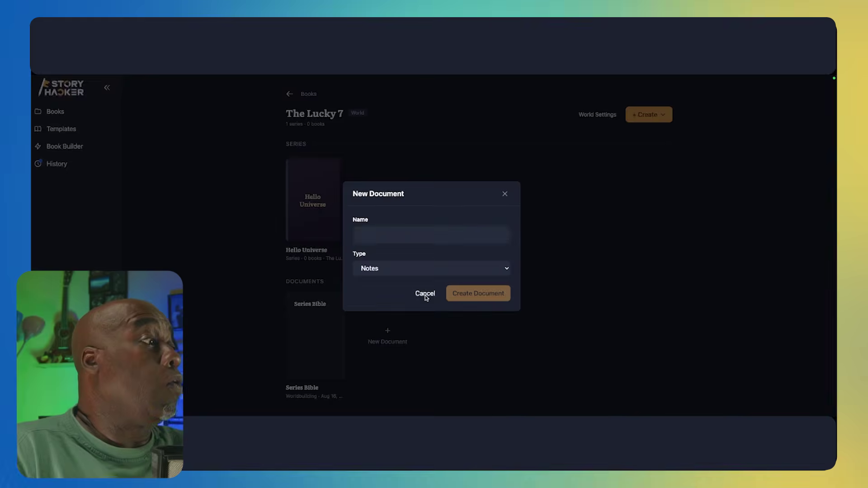
{"action": "left_click", "coordinate": [425, 294]}
{"action": "left_click", "coordinate": [315, 340]}
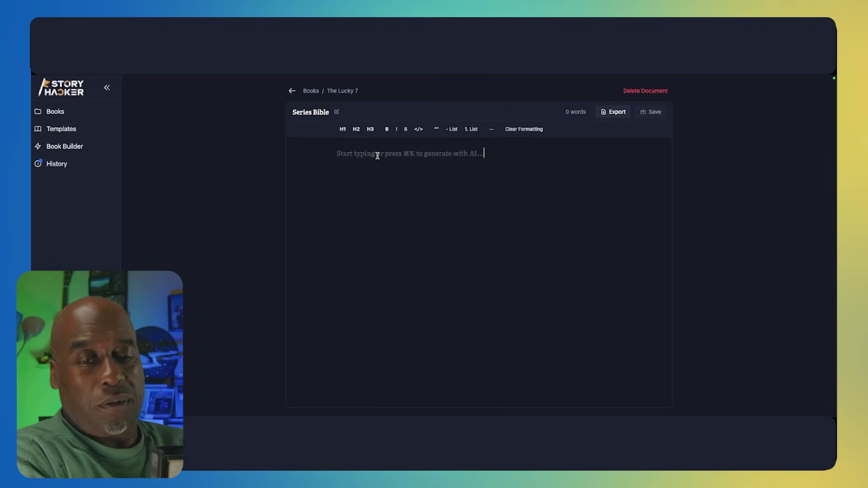
Write "Series Bible." as the body text of the Series Bible document and save it
{"action": "type", "text": "Series"}
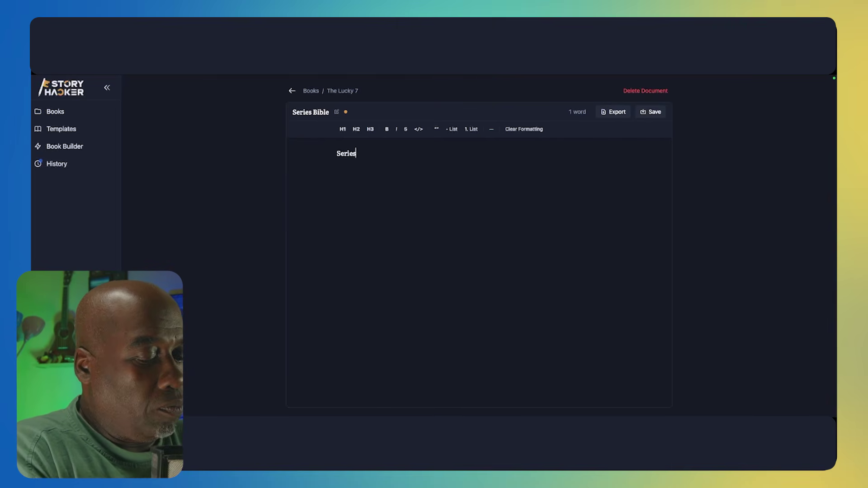
{"action": "type", "text": " Bible"}
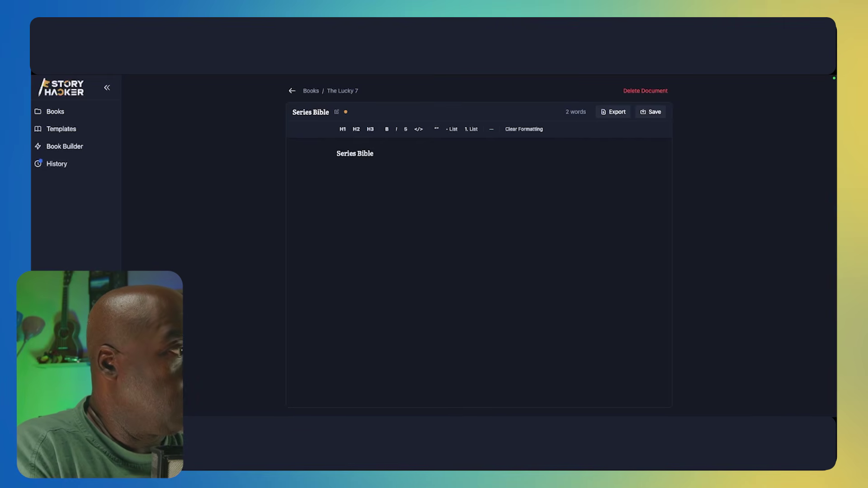
{"action": "type", "text": "."}
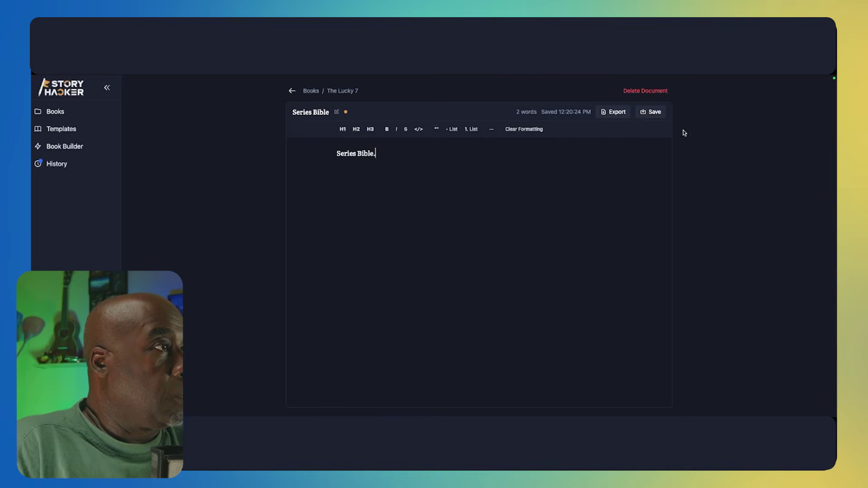
{"action": "left_click", "coordinate": [654, 114]}
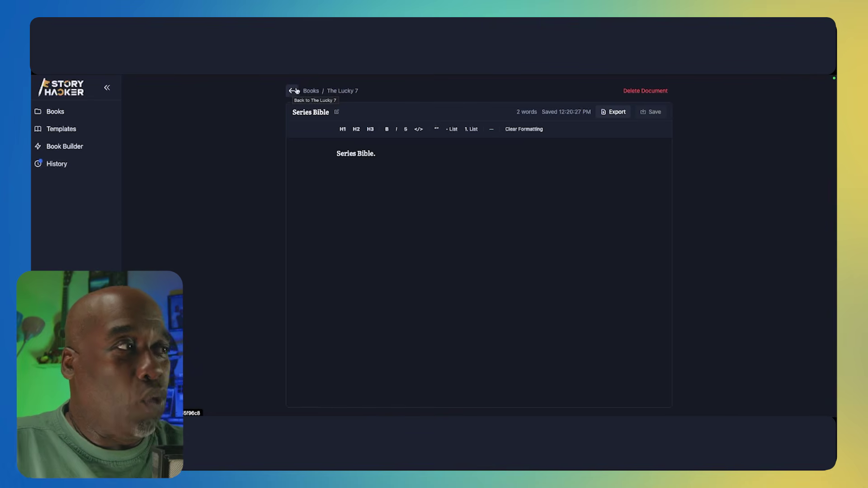
Go to the Hello Universe series and start a new book titled "Book 1"
{"action": "left_click", "coordinate": [292, 92]}
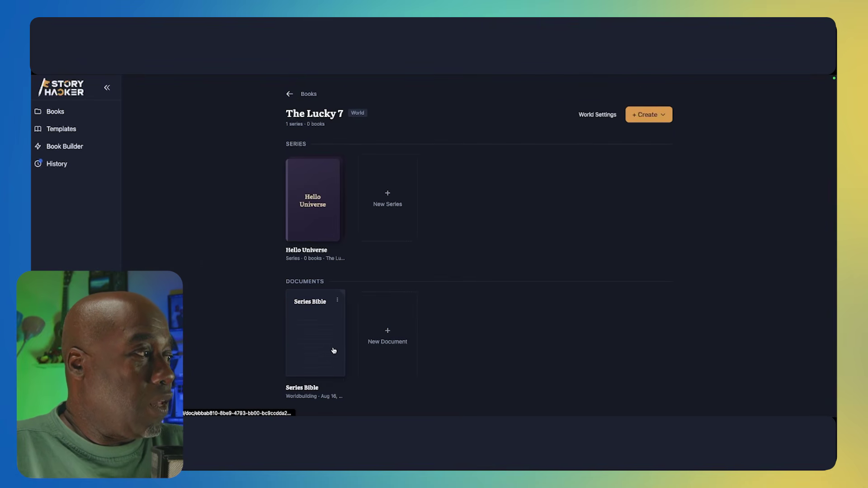
{"action": "left_click", "coordinate": [325, 212]}
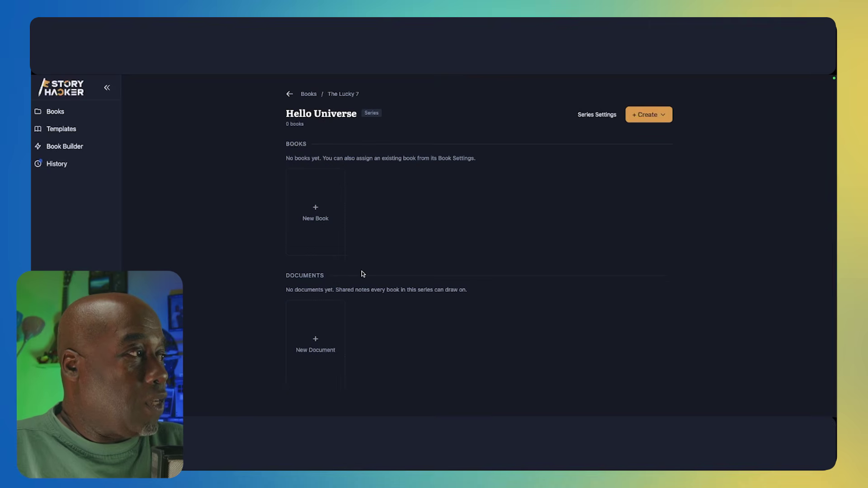
{"action": "left_click", "coordinate": [316, 209]}
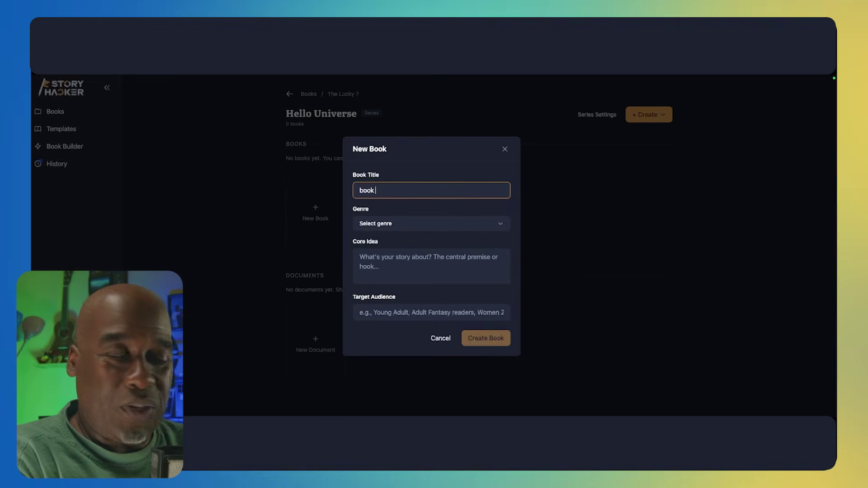
Set the new book's genre to Sci-Fi
{"action": "left_click", "coordinate": [431, 223]}
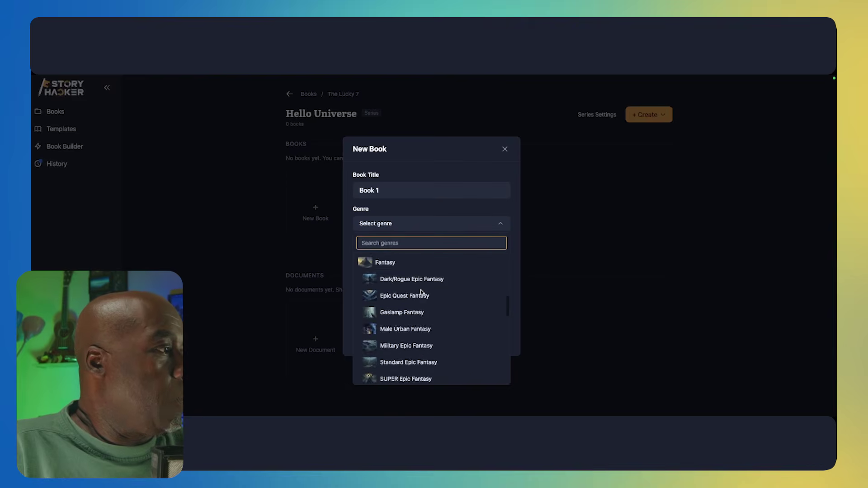
{"action": "scroll", "coordinate": [421, 293], "scroll_direction": "down", "scroll_amount": 10}
{"action": "scroll", "coordinate": [421, 293], "scroll_direction": "down", "scroll_amount": 5}
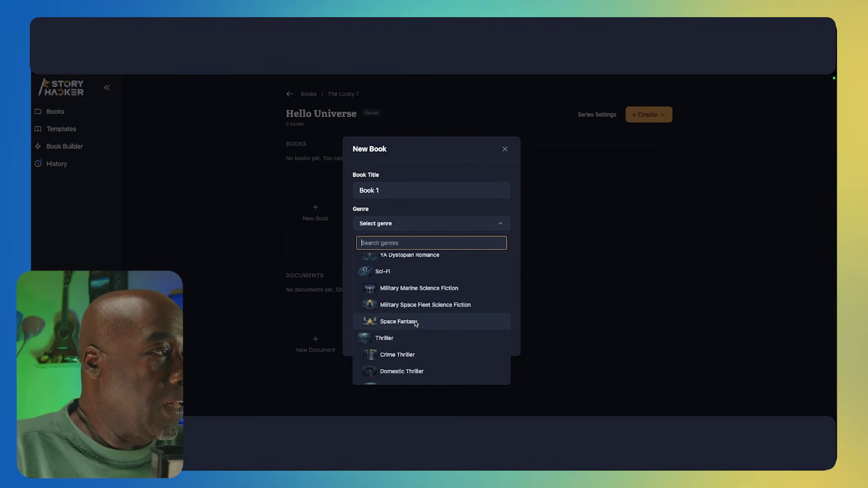
{"action": "scroll", "coordinate": [414, 323], "scroll_direction": "down", "scroll_amount": 1}
{"action": "scroll", "coordinate": [415, 322], "scroll_direction": "up", "scroll_amount": 2}
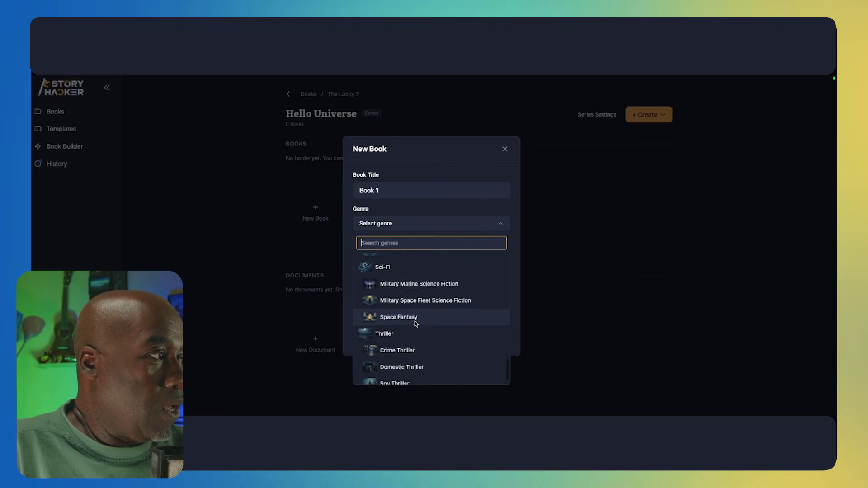
{"action": "scroll", "coordinate": [415, 323], "scroll_direction": "down", "scroll_amount": 3}
{"action": "scroll", "coordinate": [415, 323], "scroll_direction": "up", "scroll_amount": 5}
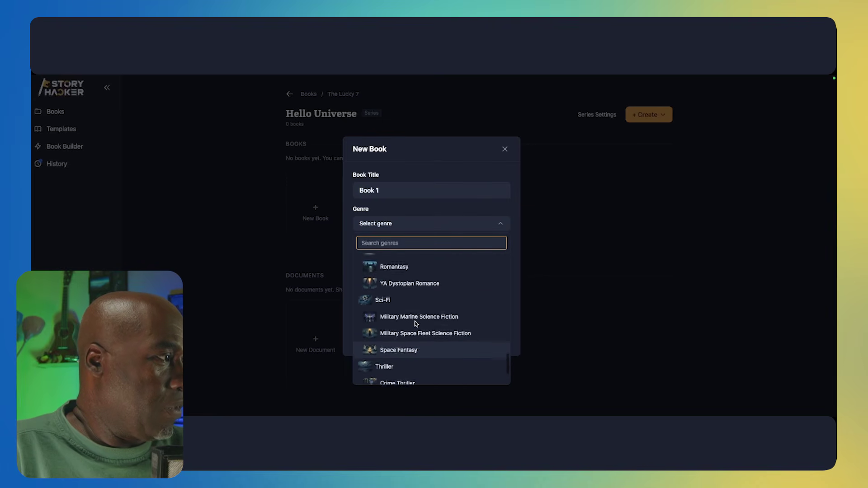
{"action": "scroll", "coordinate": [415, 323], "scroll_direction": "up", "scroll_amount": 2}
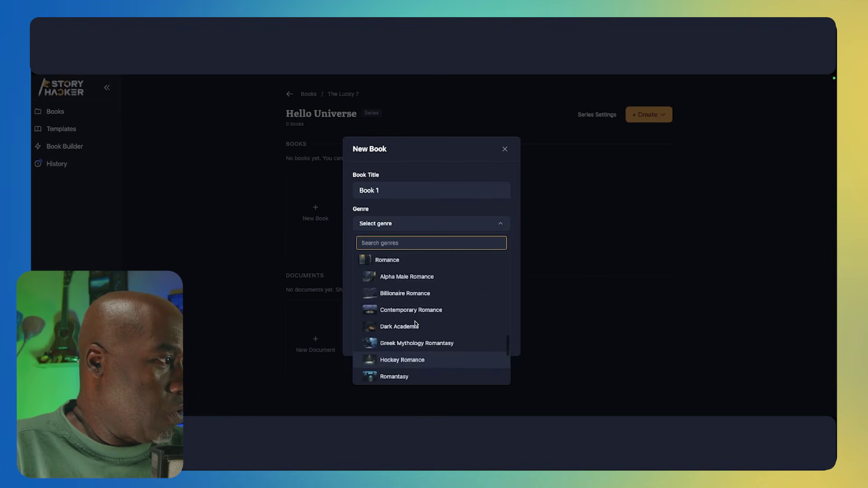
{"action": "scroll", "coordinate": [415, 322], "scroll_direction": "down", "scroll_amount": 4}
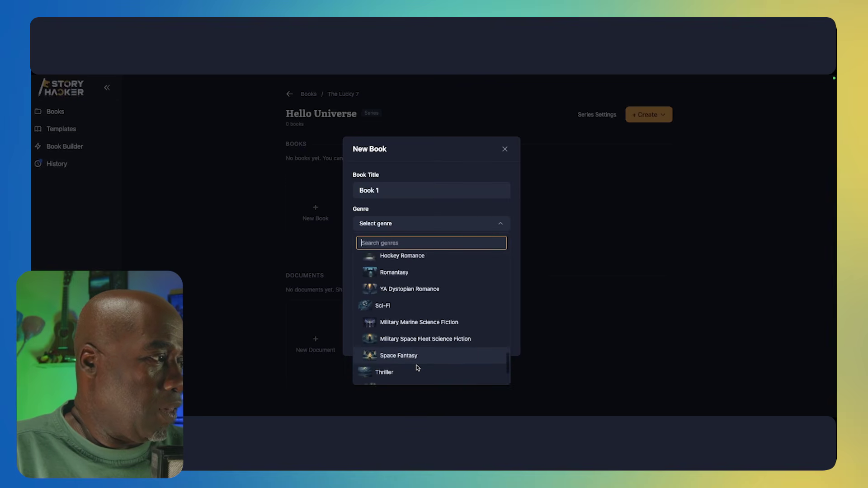
{"action": "scroll", "coordinate": [416, 366], "scroll_direction": "down", "scroll_amount": 2}
{"action": "left_click", "coordinate": [382, 285]}
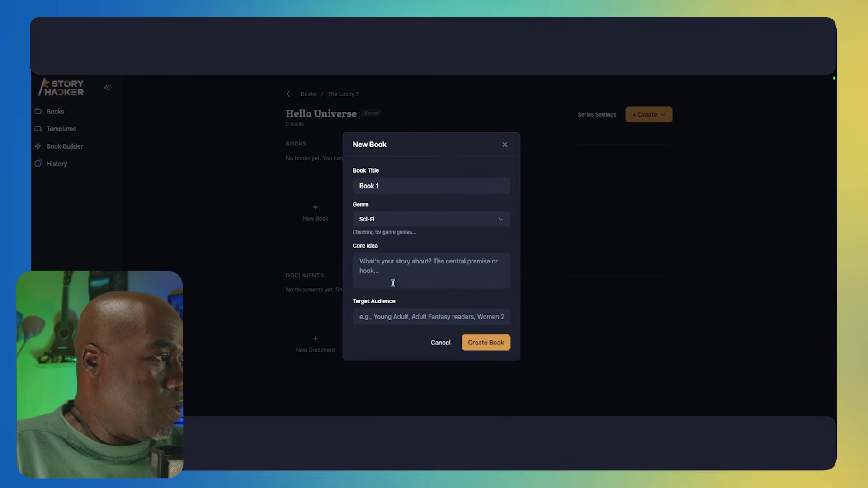
Enter a core idea about the powder-keg solar system with over 700 habitats, set the target audience to Adult and create the book
{"action": "left_click", "coordinate": [432, 262]}
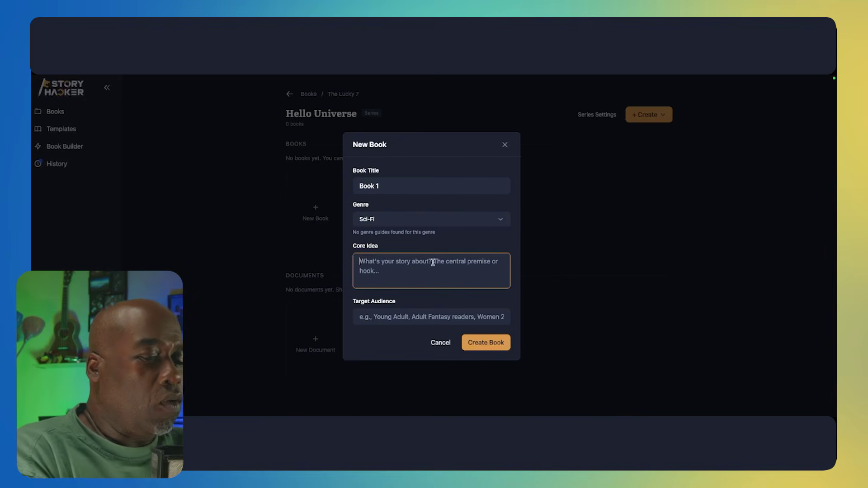
{"action": "key", "text": "alt+space"}
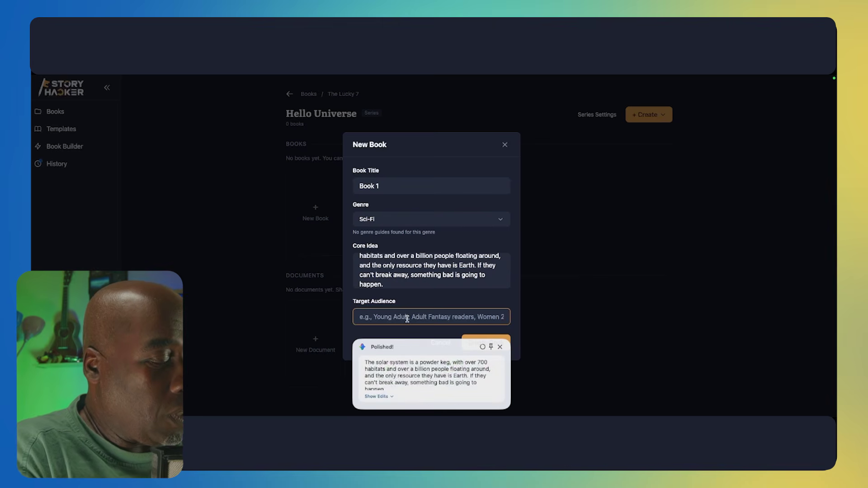
{"action": "type", "text": "Adult"}
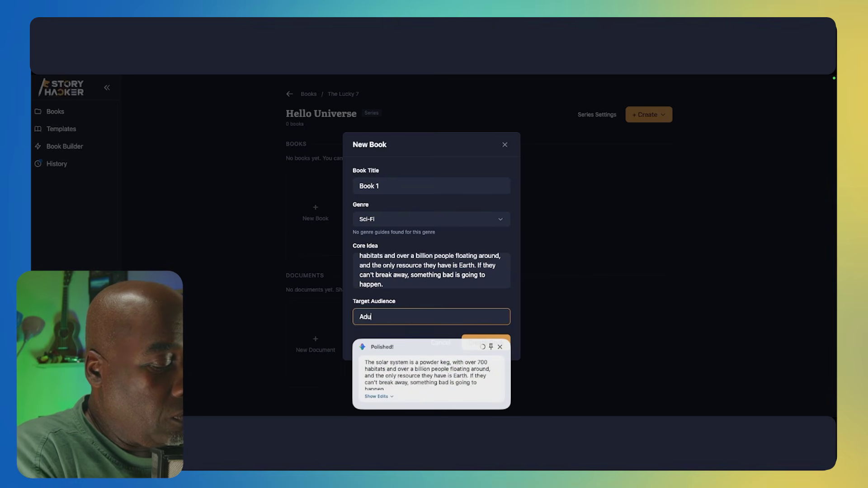
{"action": "left_click", "coordinate": [496, 342]}
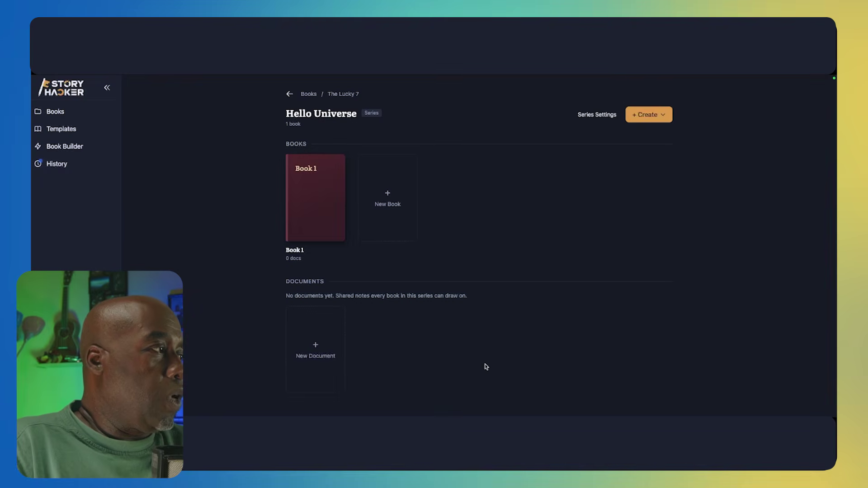
Open Book 1 and choose "The Lucky 7 Universe: The Master Continuity Bible.md" from Dropbox as the file to import
{"action": "left_click", "coordinate": [316, 210]}
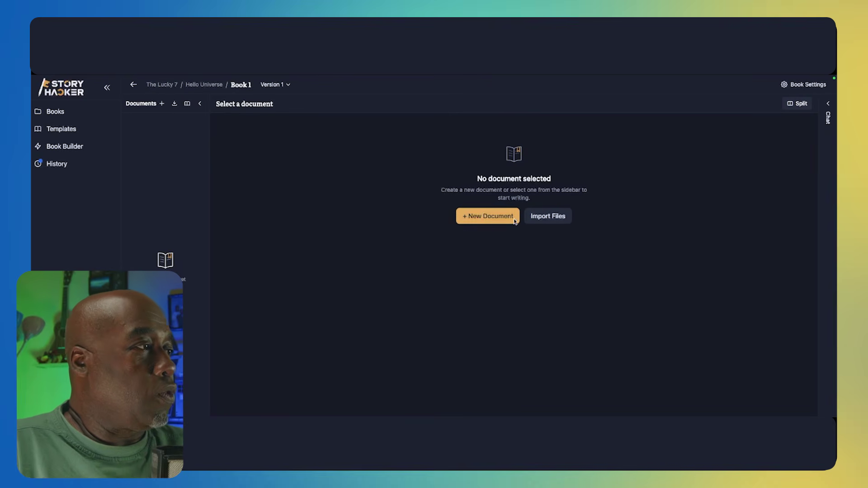
{"action": "left_click", "coordinate": [558, 220]}
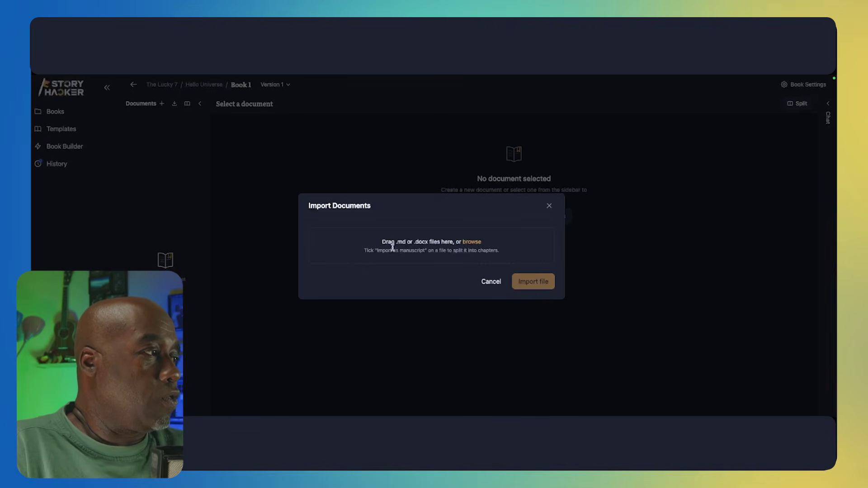
{"action": "left_click", "coordinate": [471, 242]}
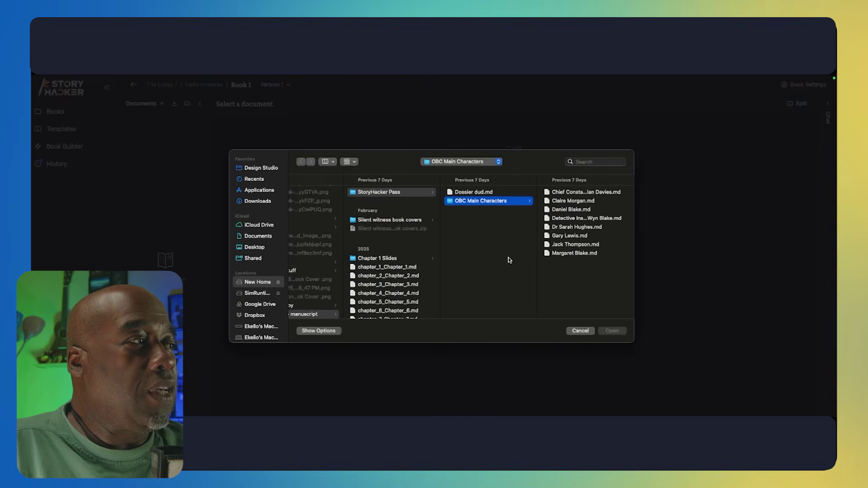
{"action": "left_click", "coordinate": [463, 164]}
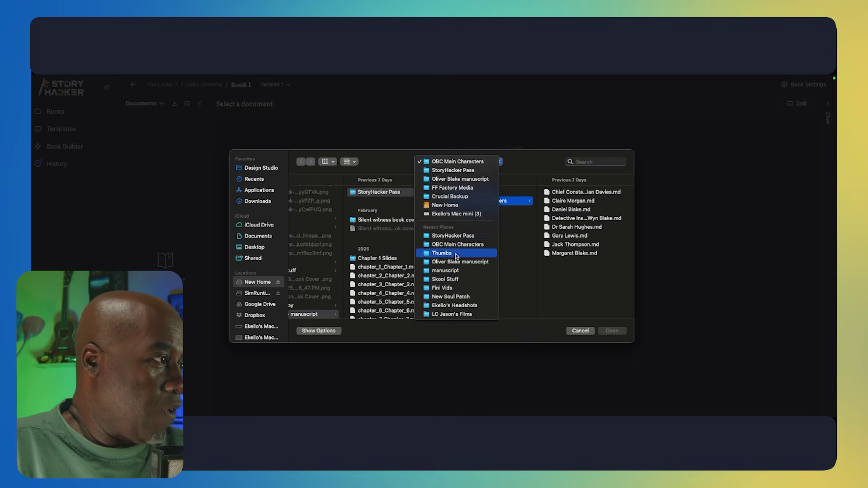
{"action": "left_click", "coordinate": [252, 315]}
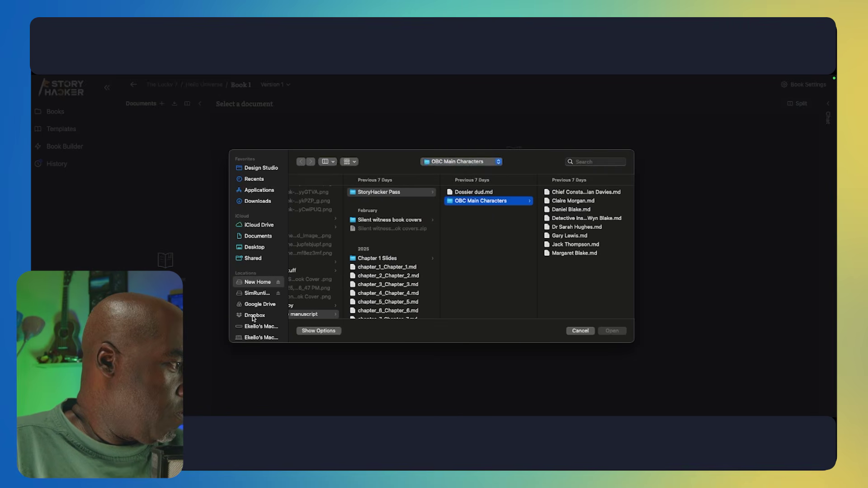
{"action": "left_click", "coordinate": [254, 315]}
{"action": "left_click", "coordinate": [357, 303]}
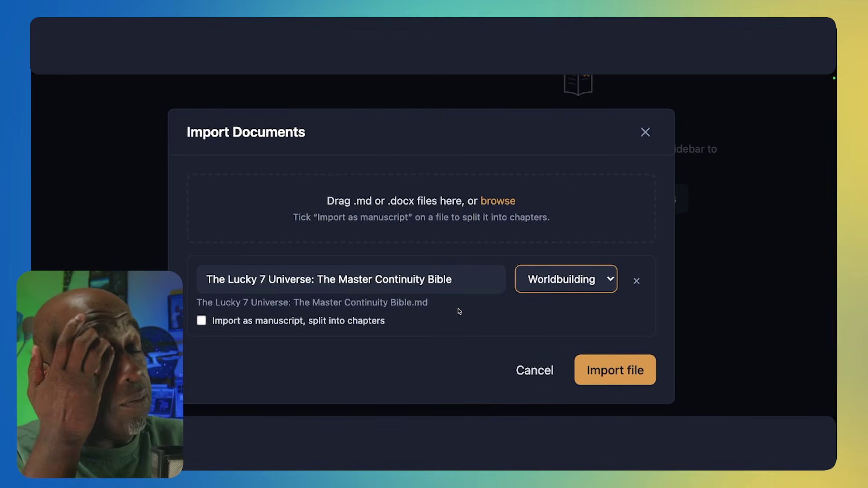
Review the document type options, keep Worldbuilding and import the Master Continuity Bible into Book 1
{"action": "left_click", "coordinate": [608, 276]}
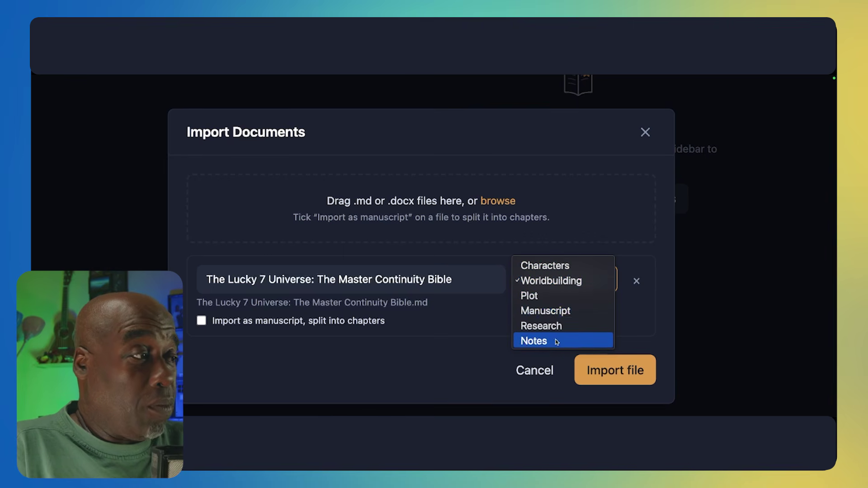
{"action": "left_click", "coordinate": [448, 346]}
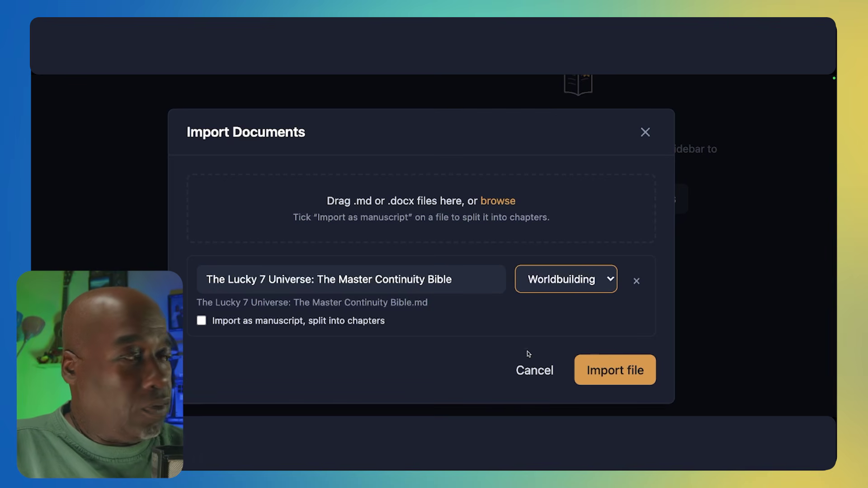
{"action": "left_click", "coordinate": [615, 375]}
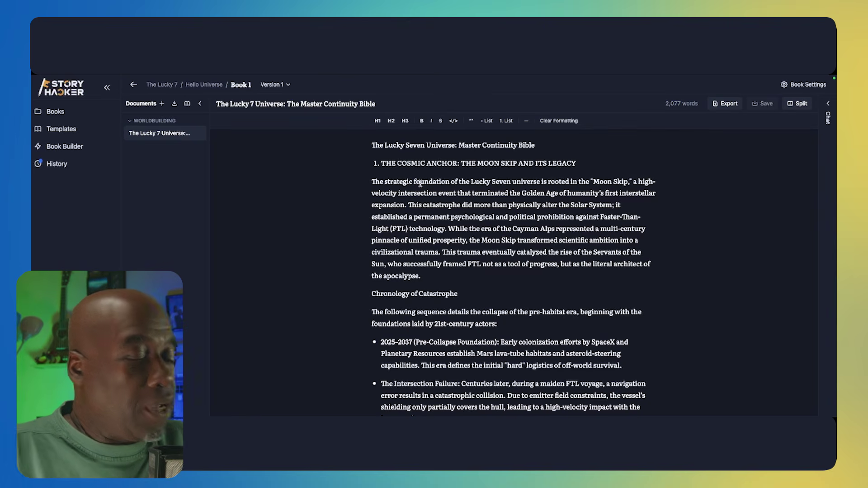
Copy the full text of the Master Continuity Bible and open the Series Bible document in The Lucky 7 world
{"action": "key", "text": "super+a"}
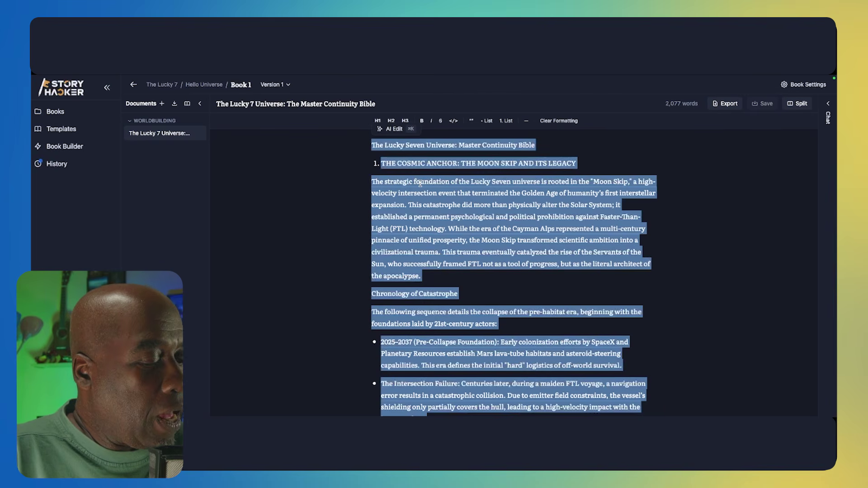
{"action": "left_click", "coordinate": [585, 204]}
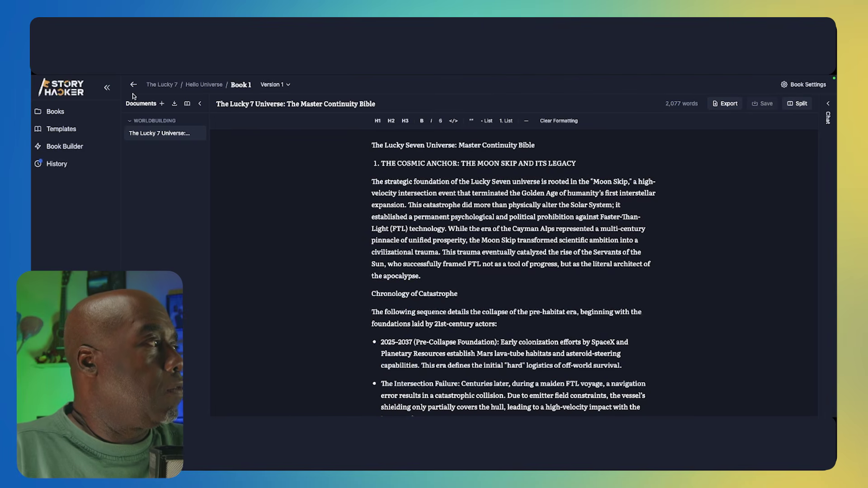
{"action": "left_click", "coordinate": [162, 85]}
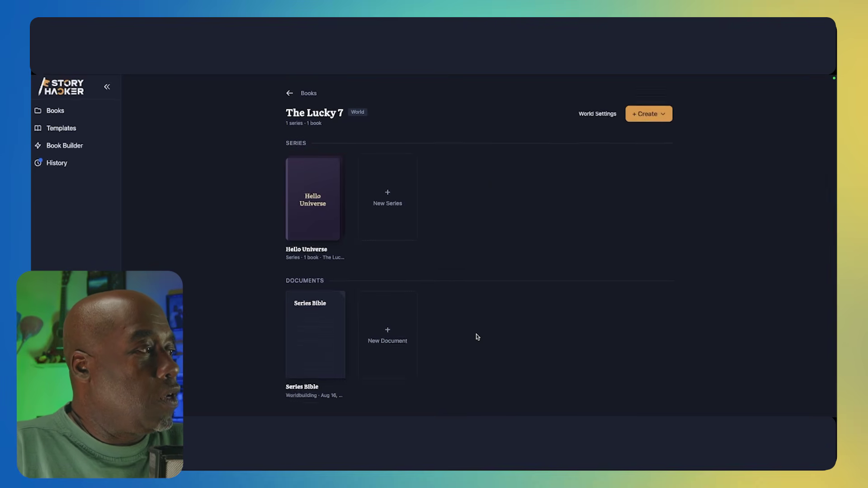
{"action": "left_click", "coordinate": [305, 339]}
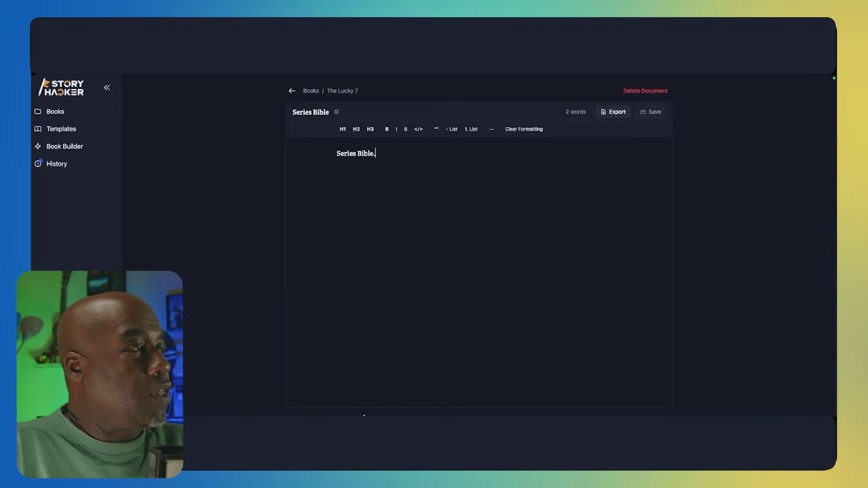
Replace the placeholder text in the Series Bible document with the copied Master Continuity Bible text
{"action": "left_click_drag", "start_coordinate": [388, 150], "coordinate": [311, 152]}
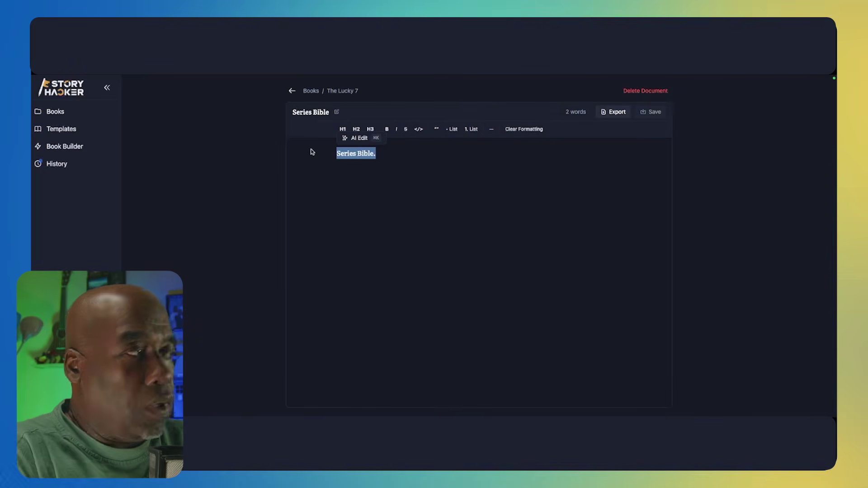
{"action": "left_click", "coordinate": [328, 113]}
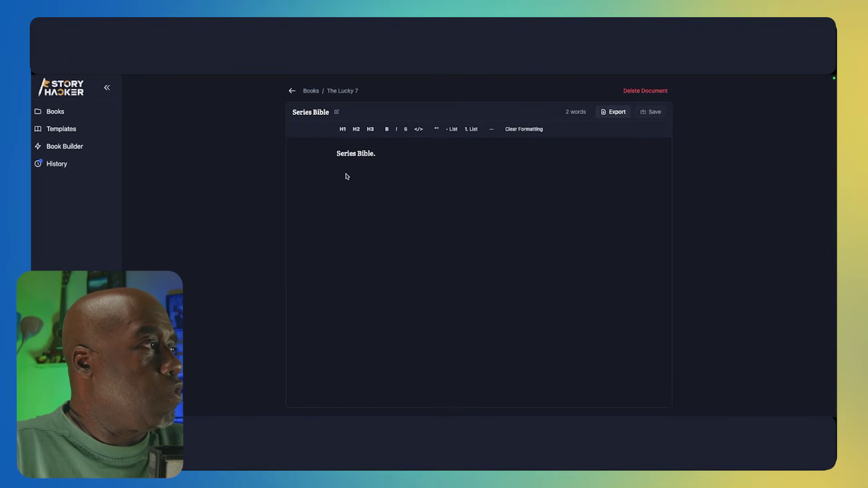
{"action": "left_click_drag", "start_coordinate": [375, 153], "coordinate": [312, 151]}
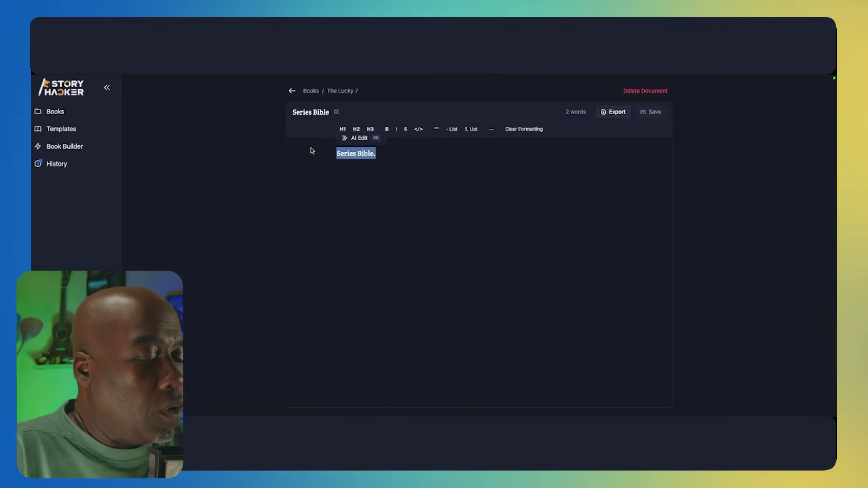
{"action": "key", "text": "super+v"}
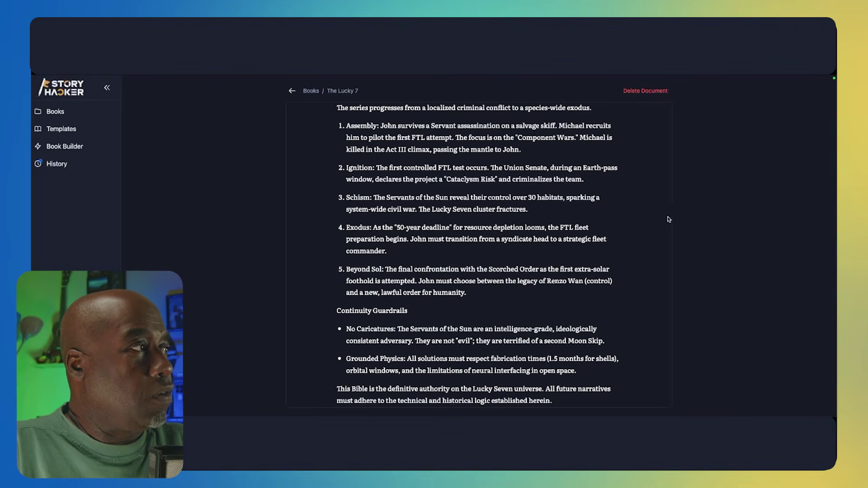
Filter the Books library by the Sci-Fi genre and open Book 1 from the list
{"action": "left_click", "coordinate": [311, 92]}
{"action": "left_click", "coordinate": [188, 137]}
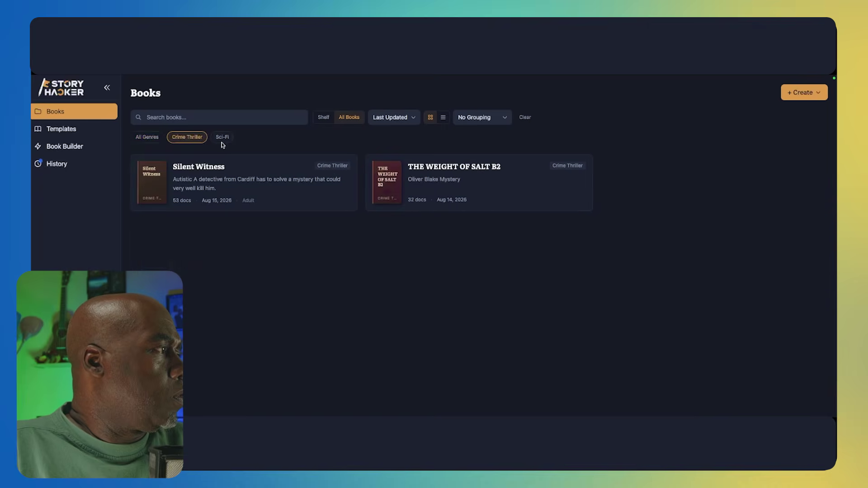
{"action": "left_click", "coordinate": [223, 138]}
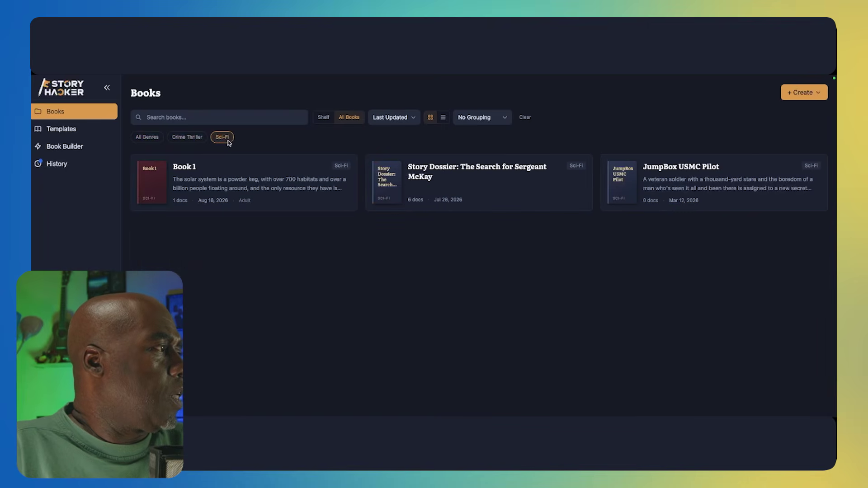
{"action": "left_click", "coordinate": [236, 192]}
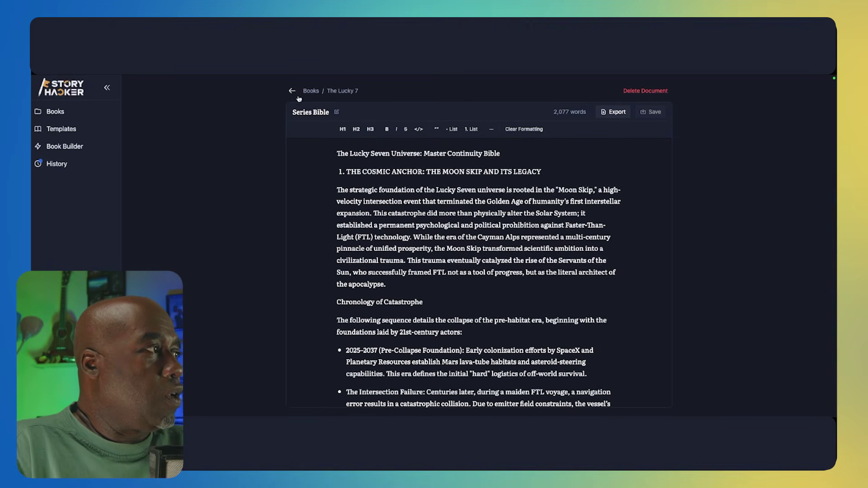
Return to Book 1 in the Hello Universe series and delete its Master Continuity Bible document
{"action": "left_click", "coordinate": [292, 92]}
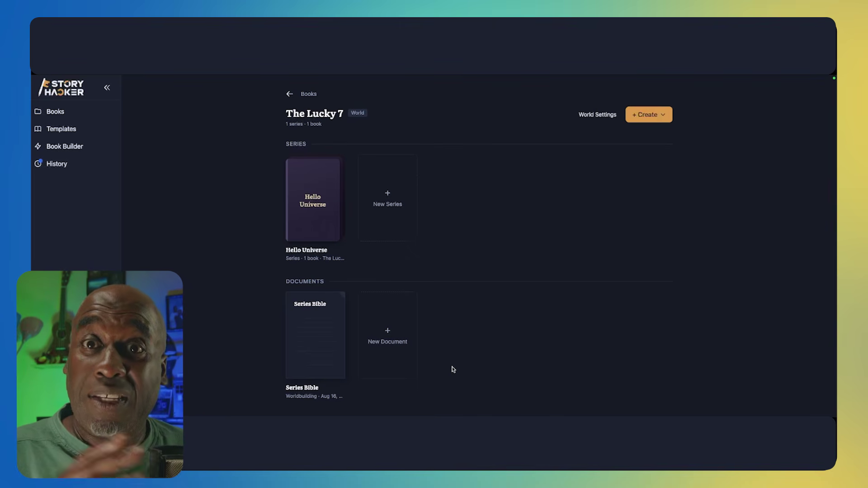
{"action": "left_click", "coordinate": [312, 215]}
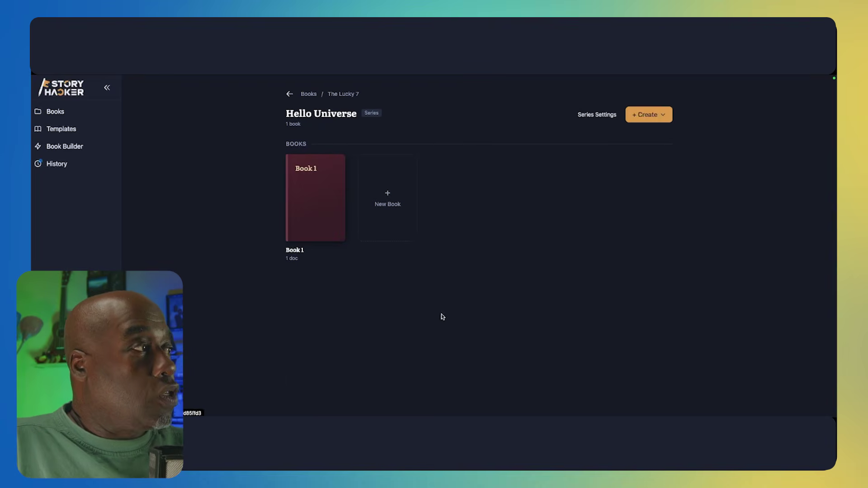
{"action": "left_click", "coordinate": [329, 223]}
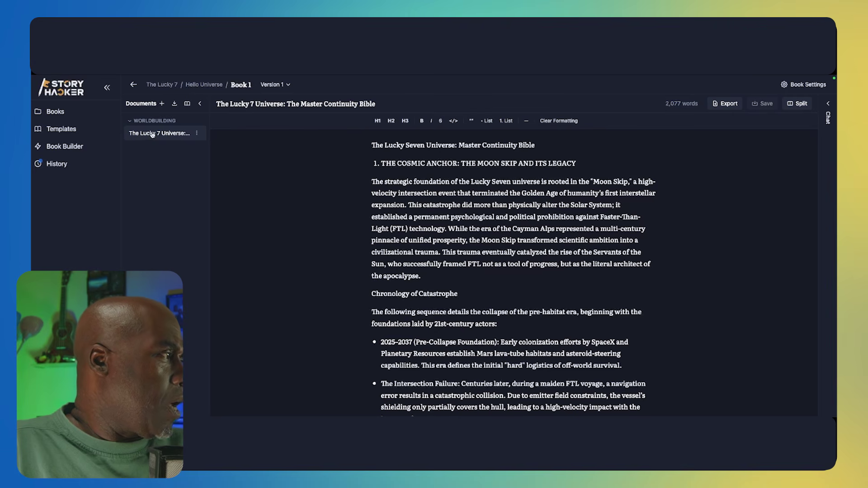
{"action": "left_click", "coordinate": [197, 133]}
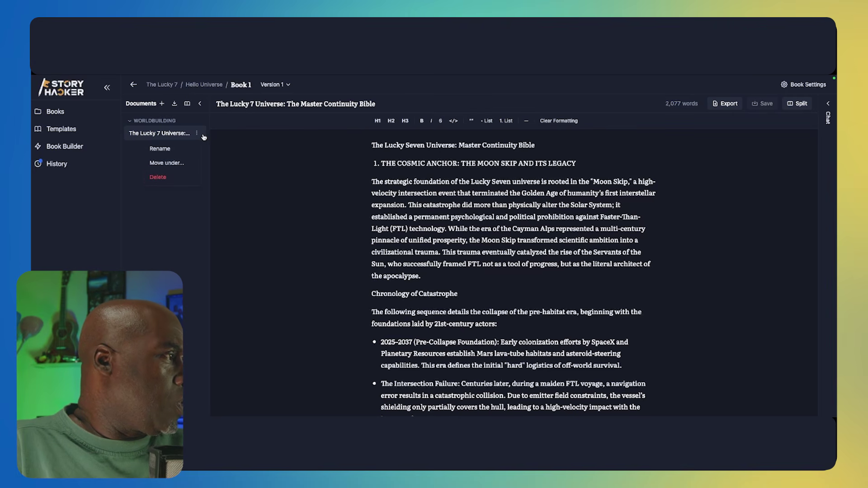
{"action": "left_click", "coordinate": [172, 178]}
{"action": "left_click", "coordinate": [497, 277]}
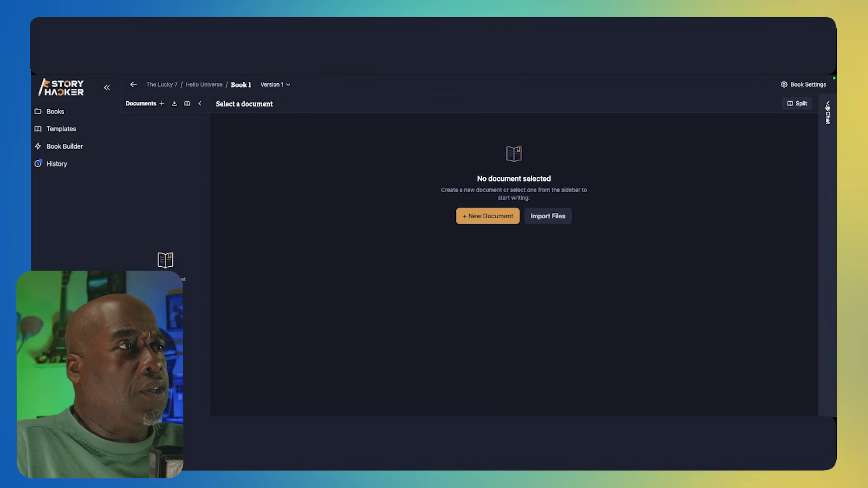
Start a Writing Assistant chat in Book 1 with the world's Series Bible as context and ask about the first story
{"action": "left_click", "coordinate": [827, 107]}
{"action": "left_click", "coordinate": [626, 346]}
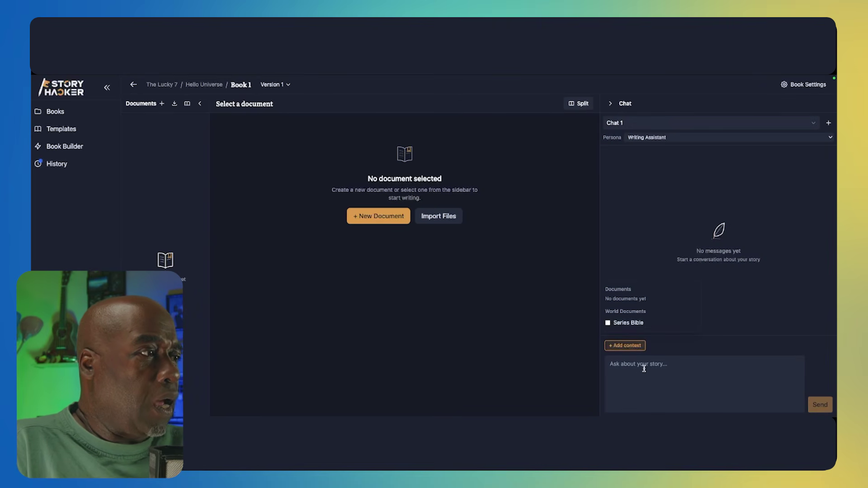
{"action": "left_click", "coordinate": [607, 322]}
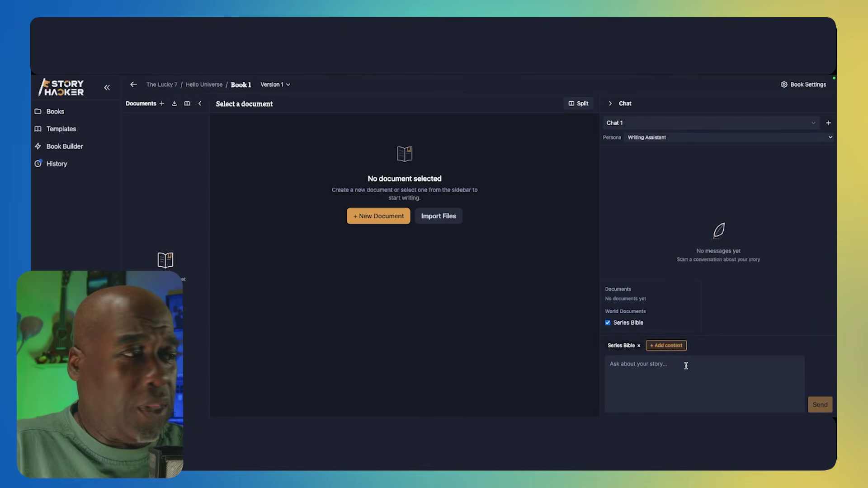
{"action": "left_click", "coordinate": [686, 365]}
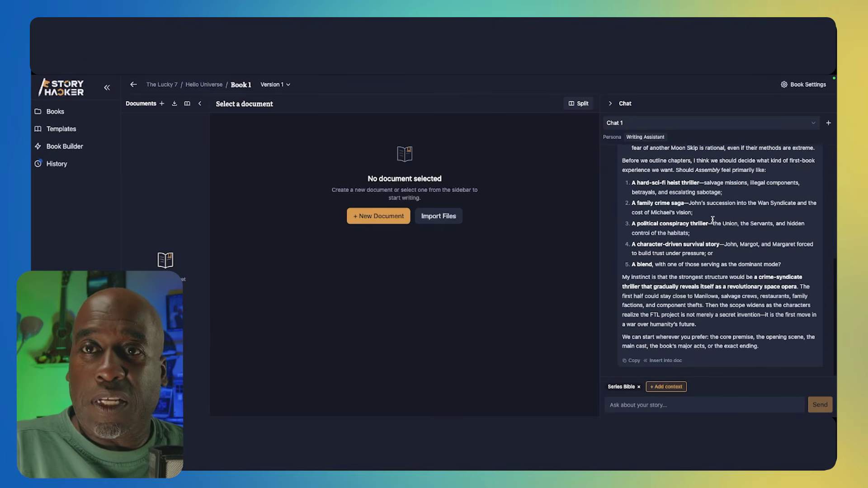
Read the assistant's reply for the central spine of Assembly and its suggested story engines
{"action": "scroll", "coordinate": [712, 220], "scroll_direction": "up", "scroll_amount": 5}
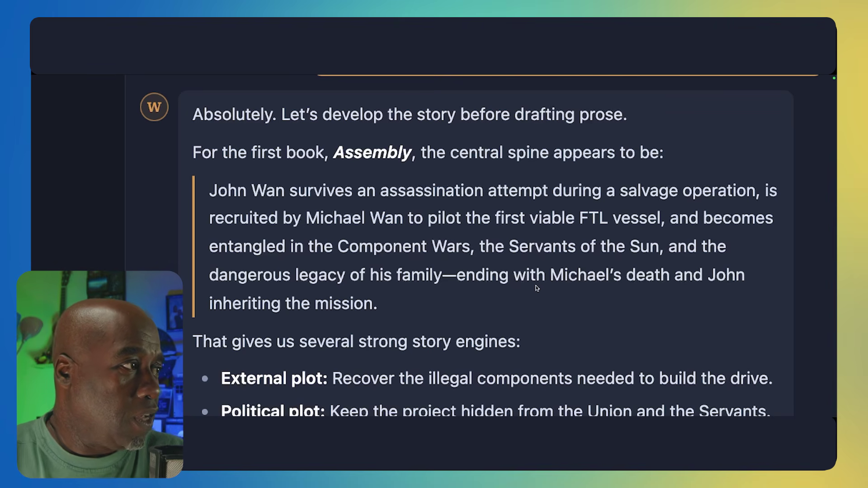
{"action": "scroll", "coordinate": [536, 288], "scroll_direction": "down", "scroll_amount": 2}
{"action": "scroll", "coordinate": [537, 289], "scroll_direction": "down", "scroll_amount": 1}
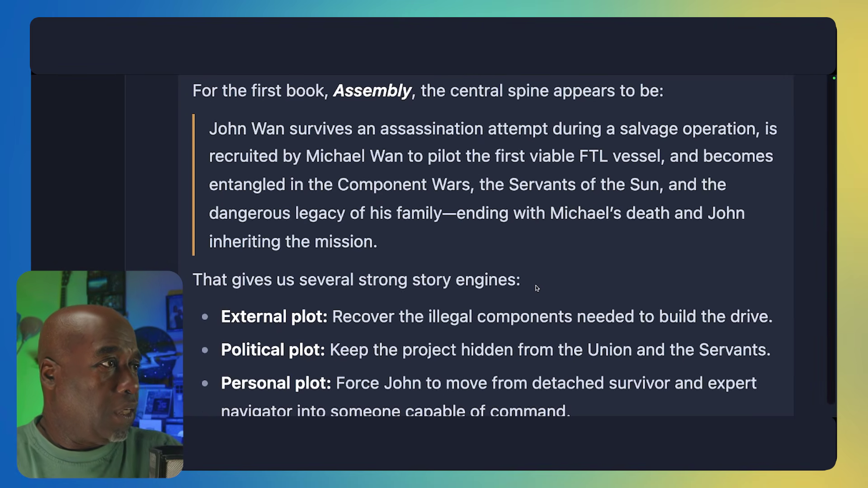
{"action": "scroll", "coordinate": [536, 288], "scroll_direction": "up", "scroll_amount": 1}
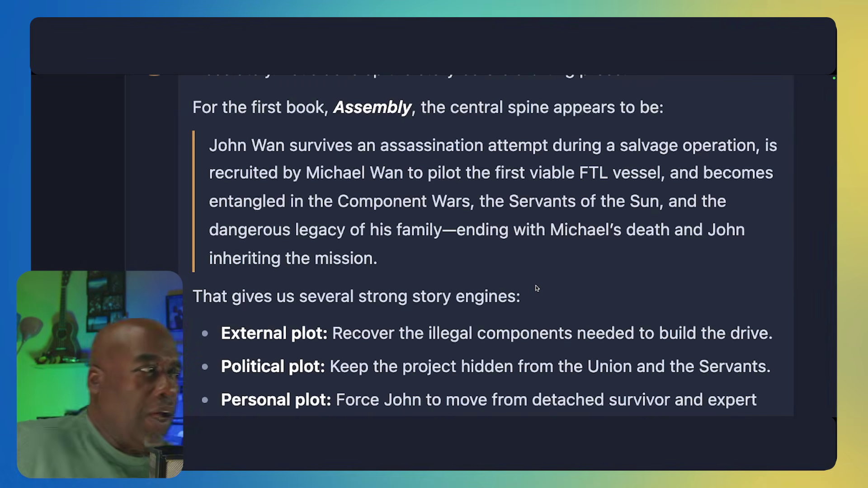
{"action": "scroll", "coordinate": [537, 288], "scroll_direction": "down", "scroll_amount": 8}
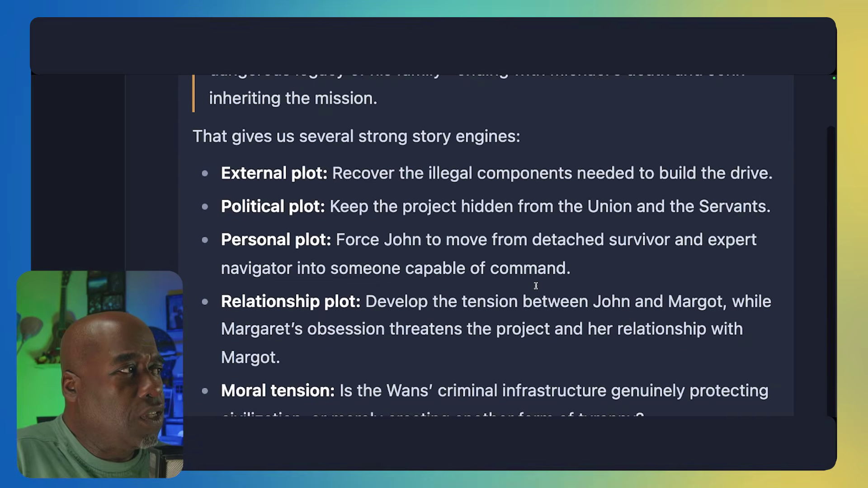
{"action": "scroll", "coordinate": [536, 285], "scroll_direction": "down", "scroll_amount": 1}
{"action": "scroll", "coordinate": [536, 286], "scroll_direction": "down", "scroll_amount": 3}
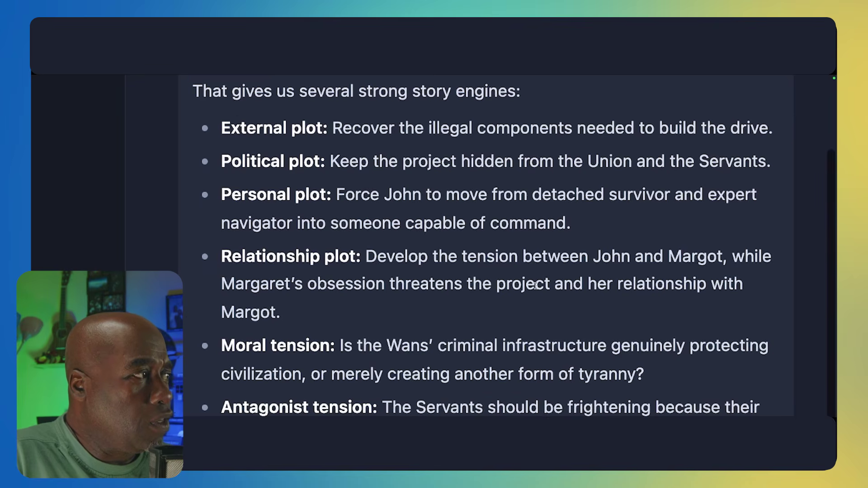
{"action": "scroll", "coordinate": [537, 288], "scroll_direction": "down", "scroll_amount": 5}
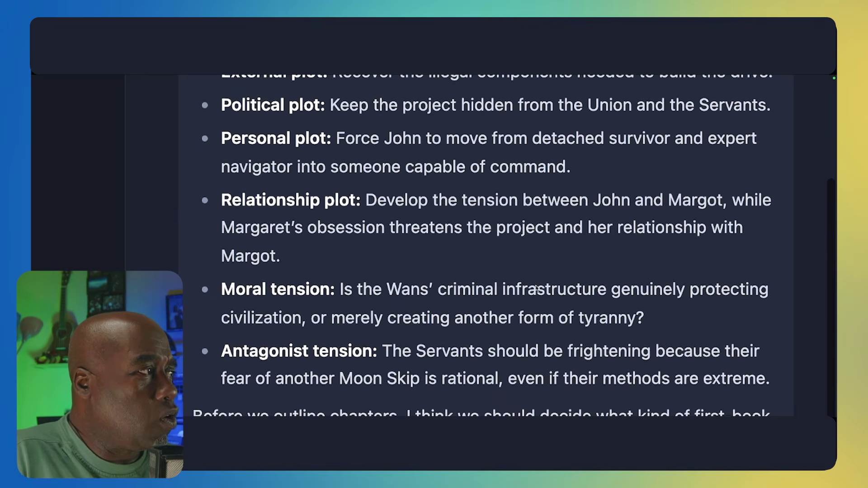
{"action": "scroll", "coordinate": [535, 286], "scroll_direction": "down", "scroll_amount": 7}
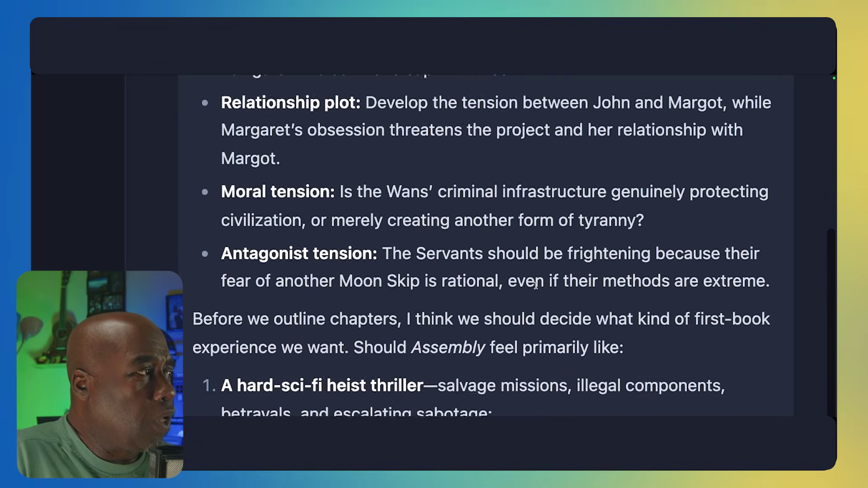
Examine the numbered first-book experience options and the assistant's recommended structure for Assembly
{"action": "scroll", "coordinate": [536, 287], "scroll_direction": "down", "scroll_amount": 8}
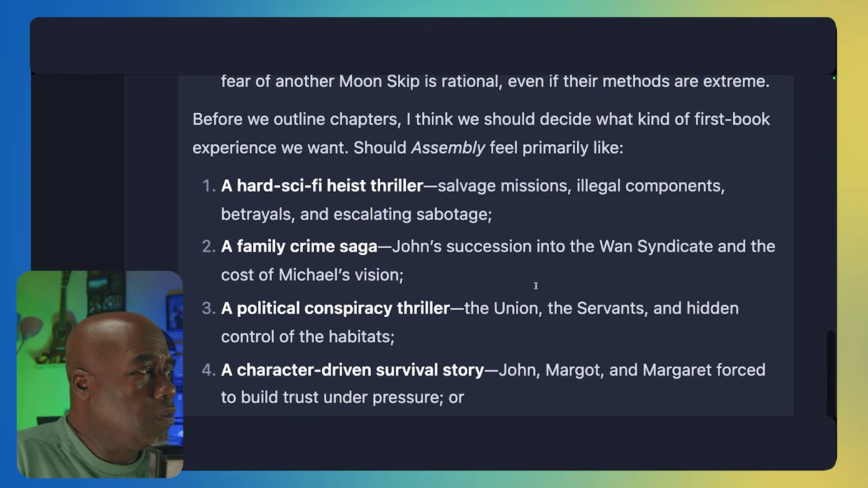
{"action": "scroll", "coordinate": [535, 285], "scroll_direction": "down", "scroll_amount": 1}
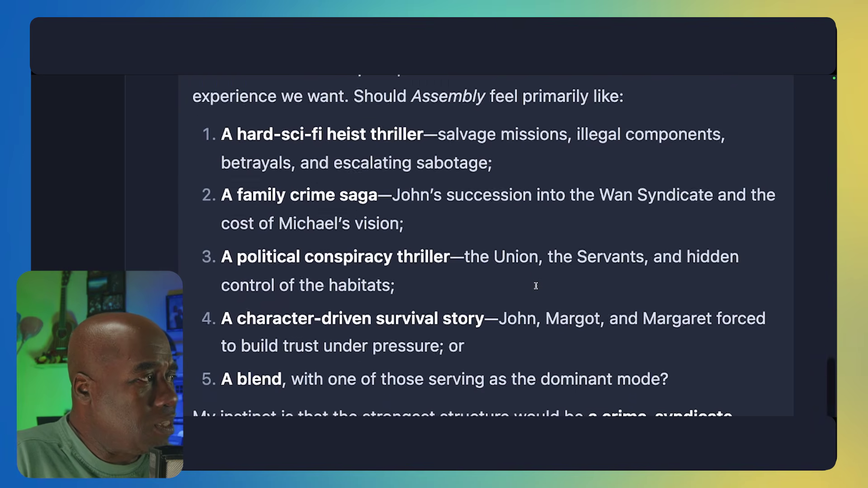
{"action": "scroll", "coordinate": [535, 285], "scroll_direction": "down", "scroll_amount": 4}
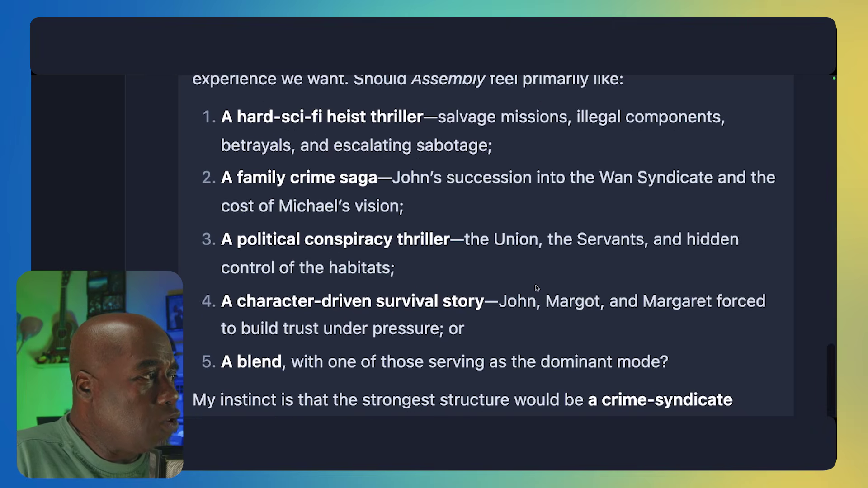
{"action": "scroll", "coordinate": [535, 286], "scroll_direction": "down", "scroll_amount": 3}
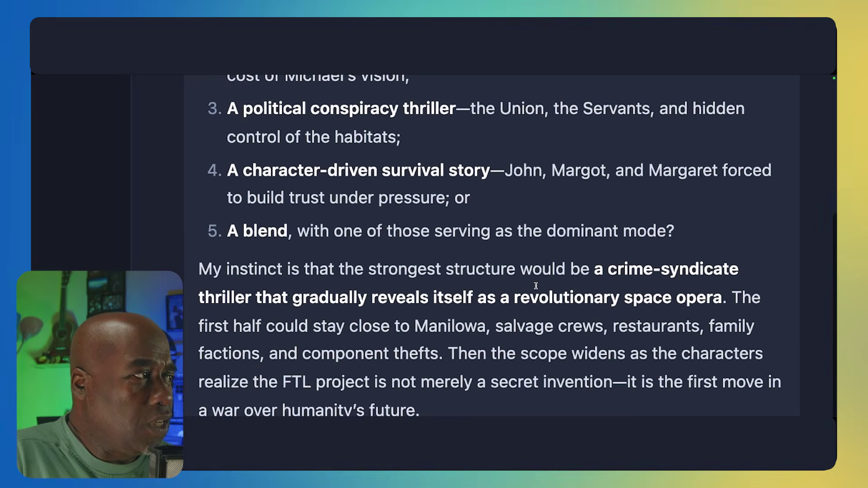
{"action": "scroll", "coordinate": [536, 285], "scroll_direction": "down", "scroll_amount": 4}
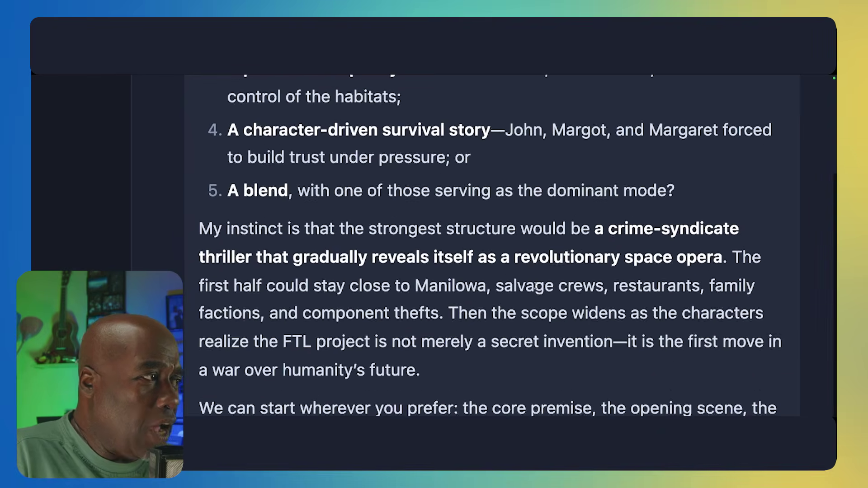
{"action": "scroll", "coordinate": [536, 288], "scroll_direction": "down", "scroll_amount": 1}
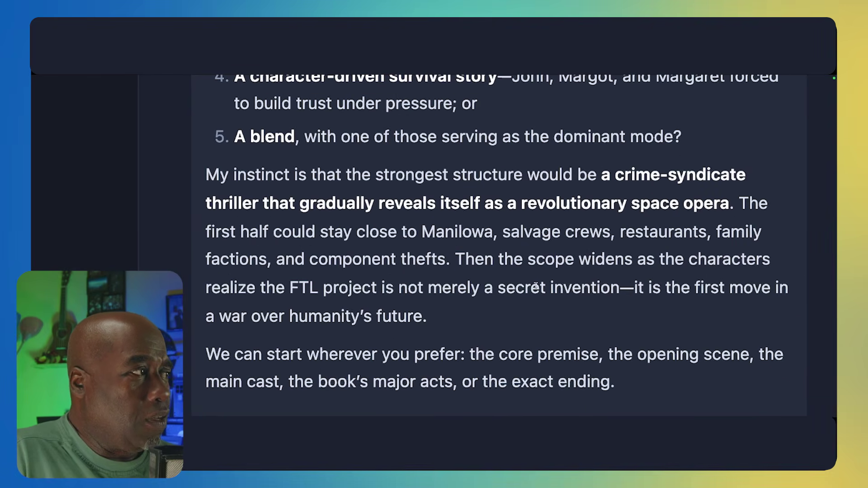
{"action": "scroll", "coordinate": [536, 285], "scroll_direction": "up", "scroll_amount": 9}
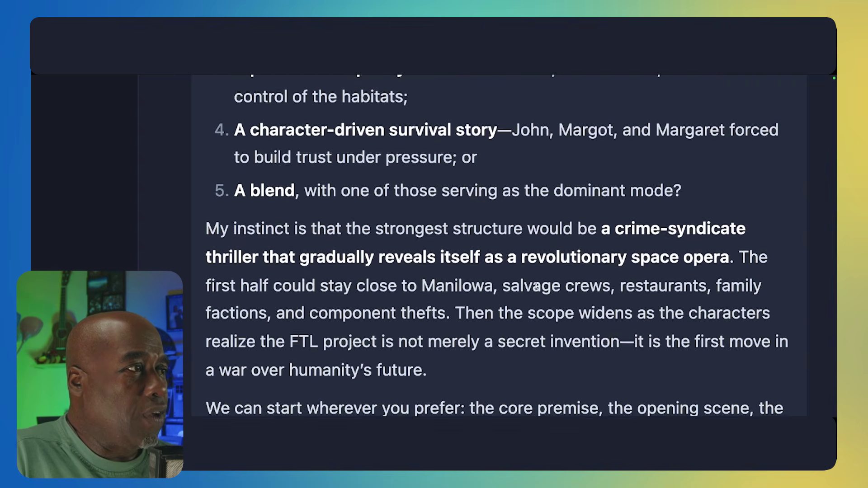
{"action": "scroll", "coordinate": [536, 288], "scroll_direction": "up", "scroll_amount": 4}
{"action": "scroll", "coordinate": [537, 288], "scroll_direction": "down", "scroll_amount": 2}
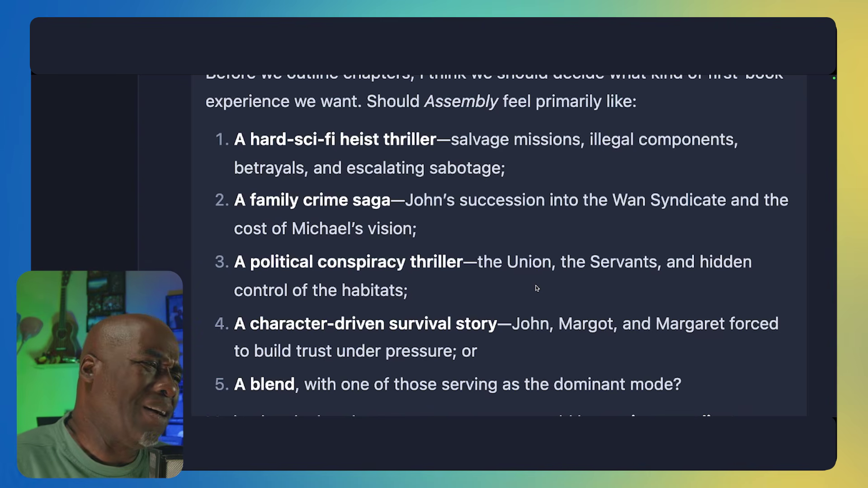
{"action": "scroll", "coordinate": [536, 288], "scroll_direction": "down", "scroll_amount": 2}
{"action": "scroll", "coordinate": [515, 333], "scroll_direction": "up", "scroll_amount": 3}
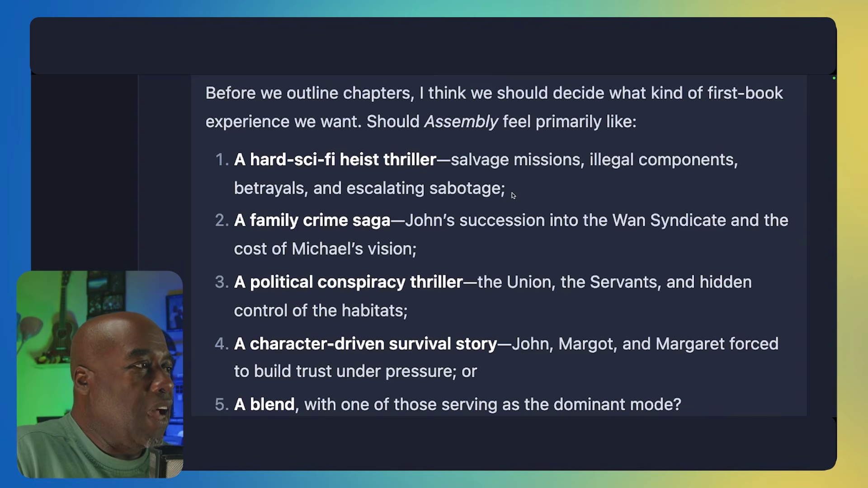
Copy the hard-sci-fi heist thriller option with its description from the reply and send it as the next chat message
{"action": "left_click_drag", "start_coordinate": [506, 189], "coordinate": [234, 159]}
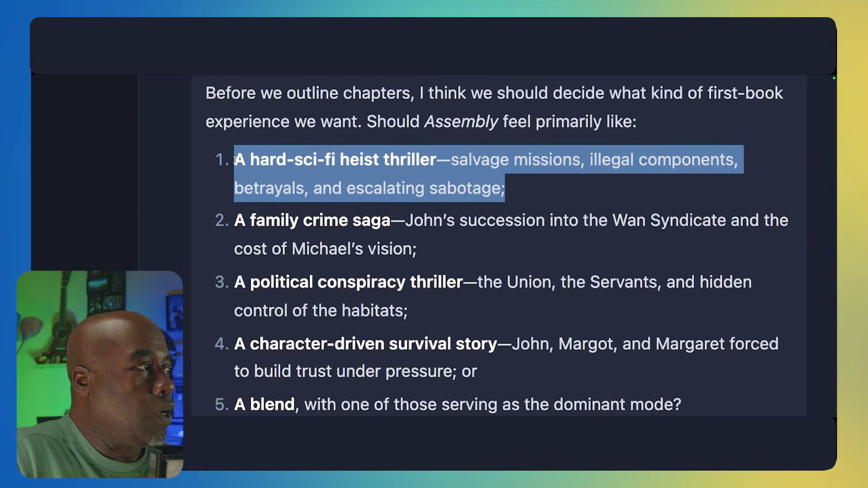
{"action": "right_click", "coordinate": [276, 156]}
{"action": "left_click", "coordinate": [292, 171]}
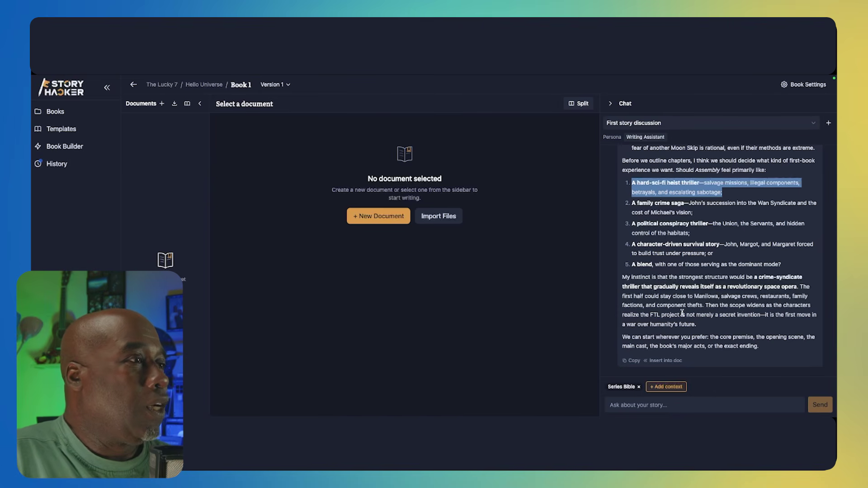
{"action": "left_click", "coordinate": [652, 406]}
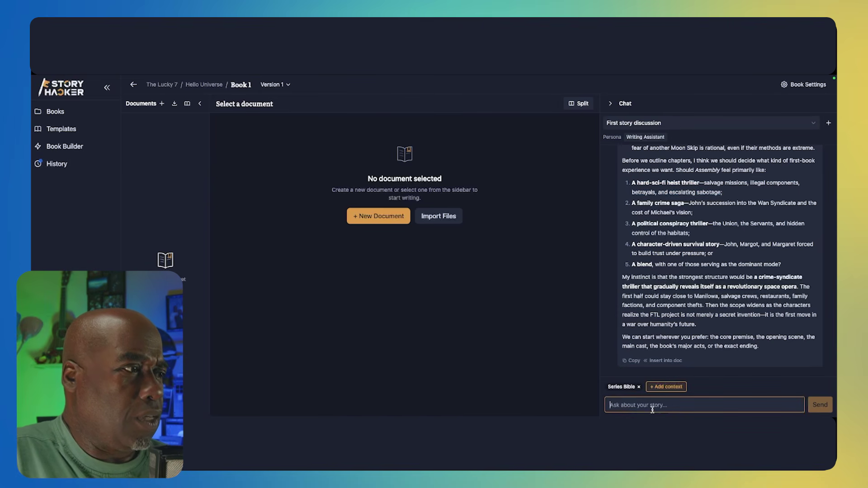
{"action": "right_click", "coordinate": [641, 407]}
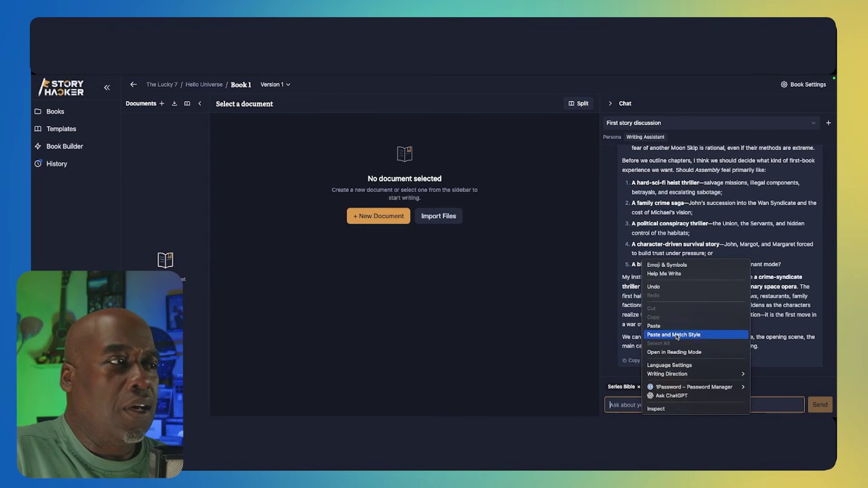
{"action": "left_click", "coordinate": [664, 326]}
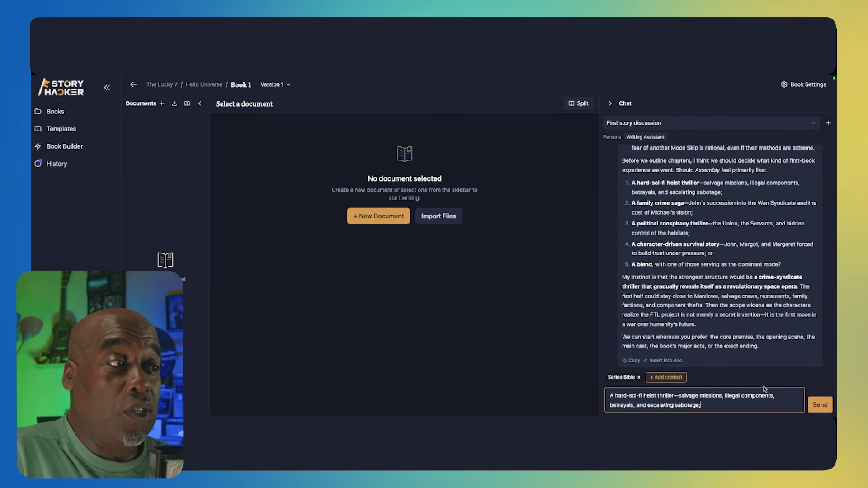
{"action": "left_click", "coordinate": [820, 405]}
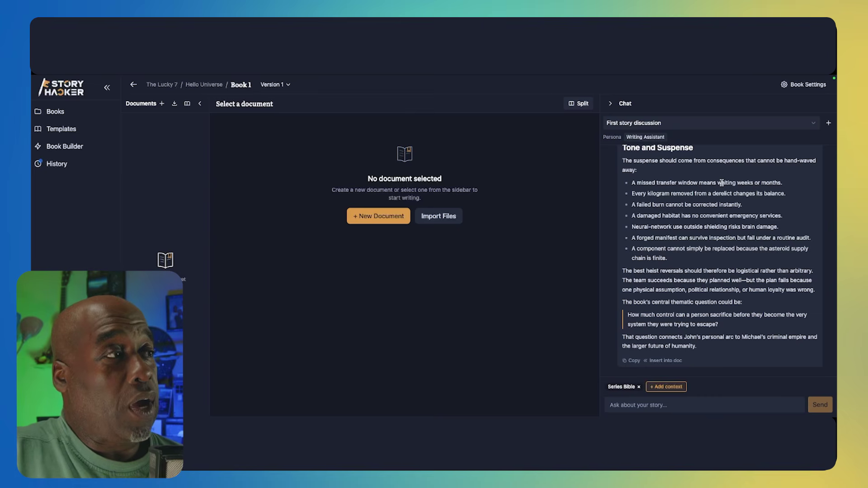
Read the assistant's reply on the hard-sci-fi heist thriller, covering the core story engine, heist structure, individual heists and suspense notes
{"action": "scroll", "coordinate": [721, 182], "scroll_direction": "up", "scroll_amount": 5}
{"action": "scroll", "coordinate": [722, 182], "scroll_direction": "up", "scroll_amount": 15}
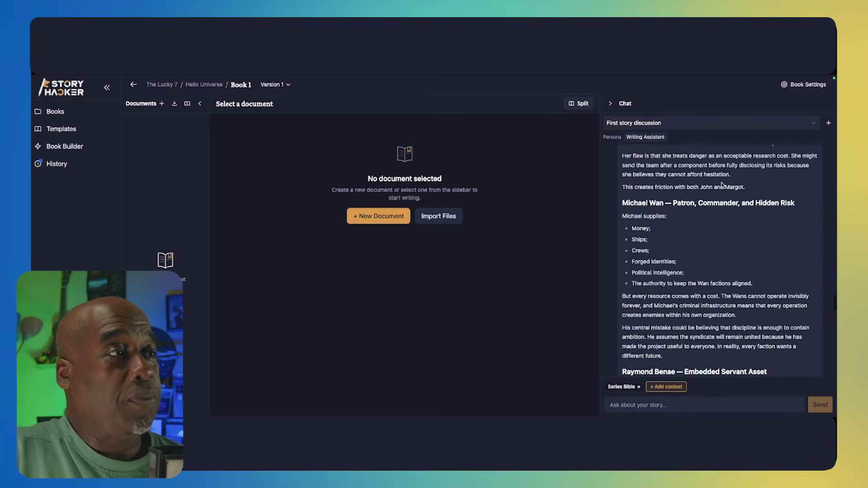
{"action": "scroll", "coordinate": [722, 182], "scroll_direction": "up", "scroll_amount": 3}
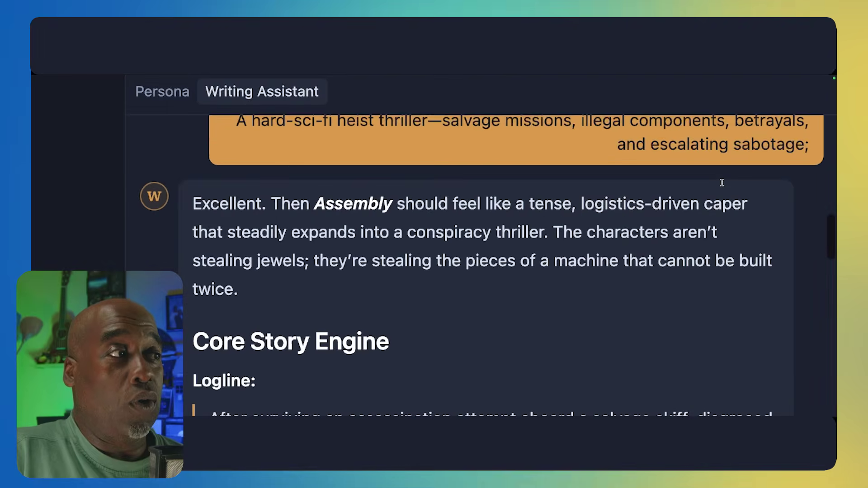
{"action": "scroll", "coordinate": [721, 183], "scroll_direction": "down", "scroll_amount": 5}
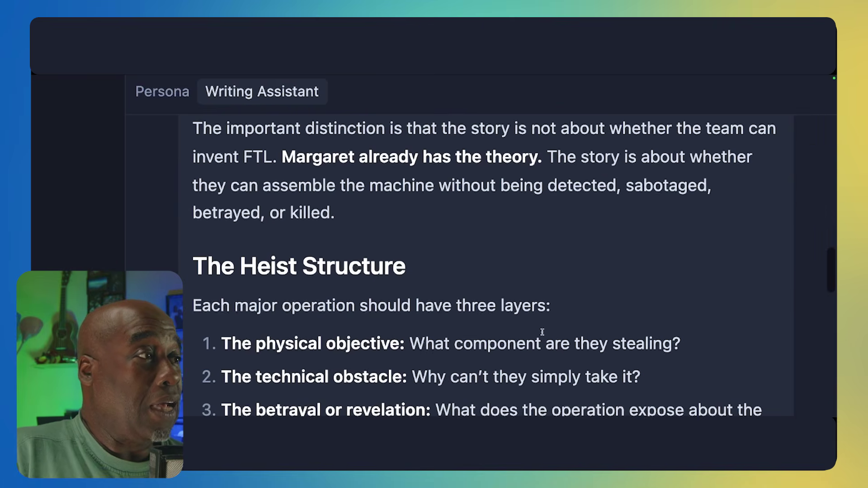
{"action": "scroll", "coordinate": [552, 348], "scroll_direction": "down", "scroll_amount": 9}
{"action": "scroll", "coordinate": [551, 351], "scroll_direction": "down", "scroll_amount": 15}
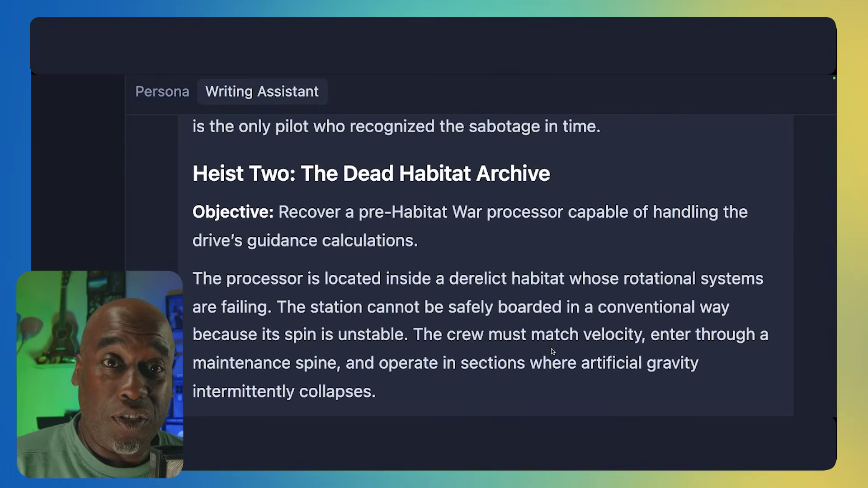
{"action": "scroll", "coordinate": [551, 351], "scroll_direction": "down", "scroll_amount": 20}
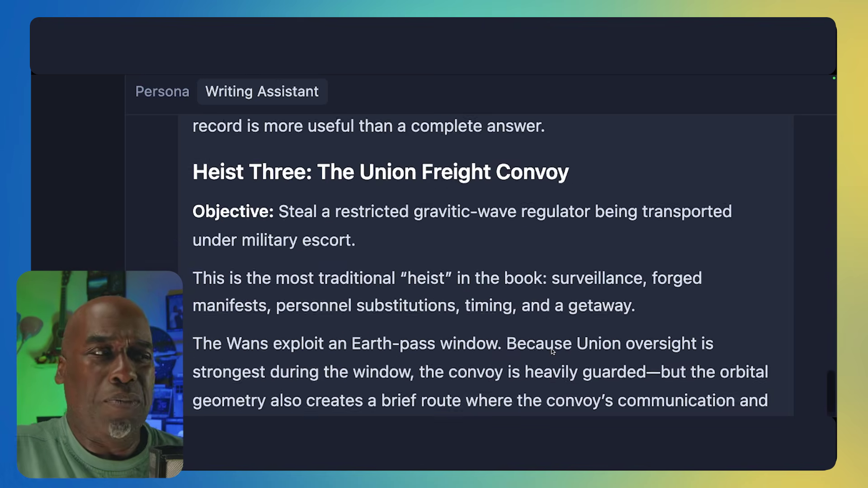
{"action": "scroll", "coordinate": [551, 349], "scroll_direction": "down", "scroll_amount": 5}
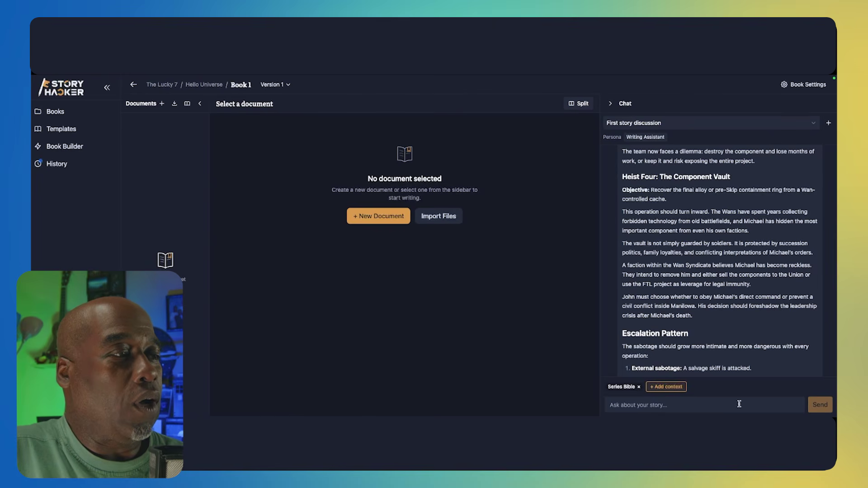
{"action": "scroll", "coordinate": [689, 329], "scroll_direction": "down", "scroll_amount": 10}
{"action": "scroll", "coordinate": [696, 324], "scroll_direction": "down", "scroll_amount": 10}
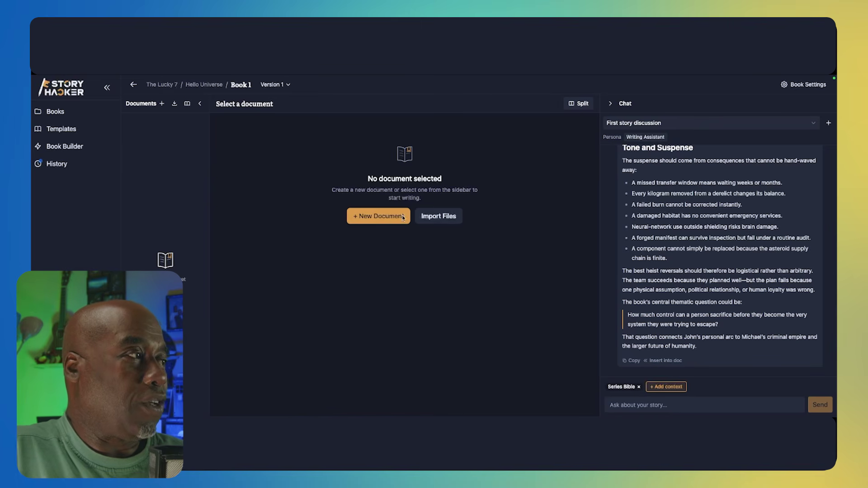
Create a new document named The Plot with the type Plot in Book 1
{"action": "left_click", "coordinate": [376, 216]}
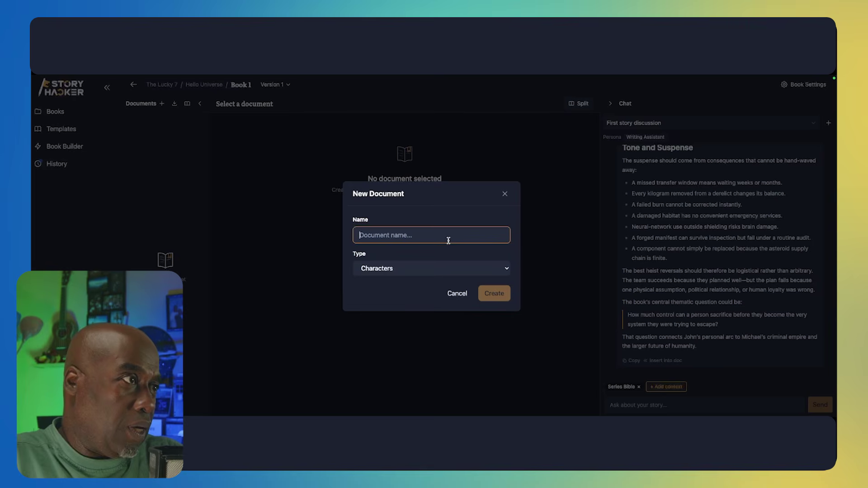
{"action": "type", "text": "The Plot"}
{"action": "left_click", "coordinate": [430, 268]}
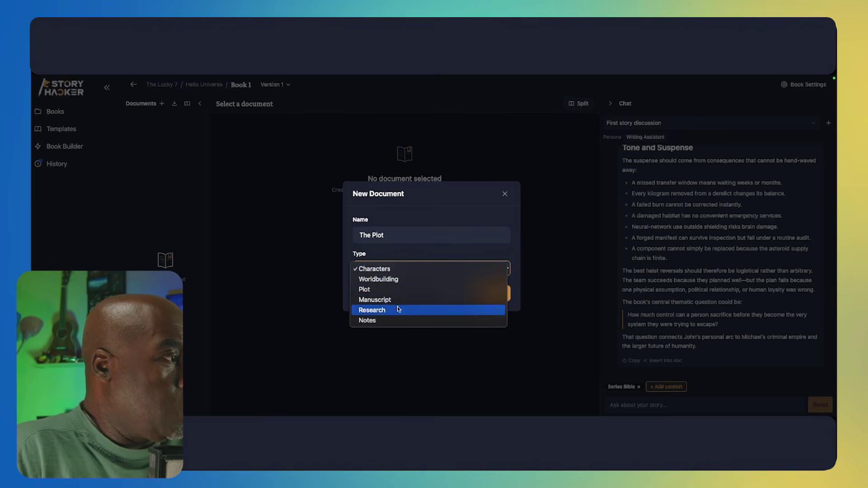
{"action": "left_click", "coordinate": [398, 290]}
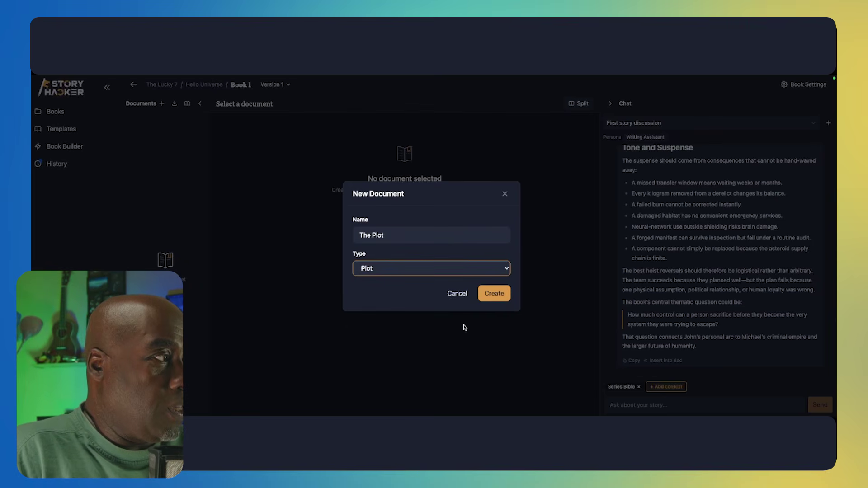
{"action": "left_click", "coordinate": [494, 293]}
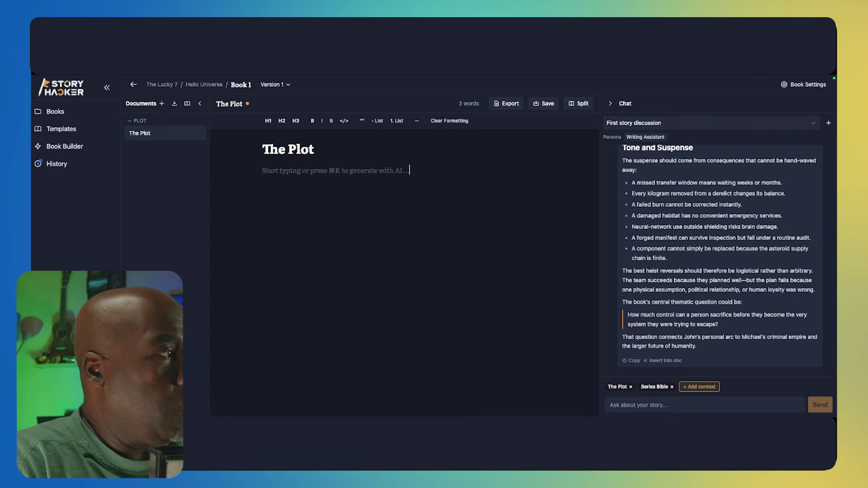
Insert the assistant's heist-thriller reply into The Plot document and look through the inserted text down to the act structure
{"action": "left_click", "coordinate": [664, 360]}
{"action": "scroll", "coordinate": [419, 273], "scroll_direction": "down", "scroll_amount": 20}
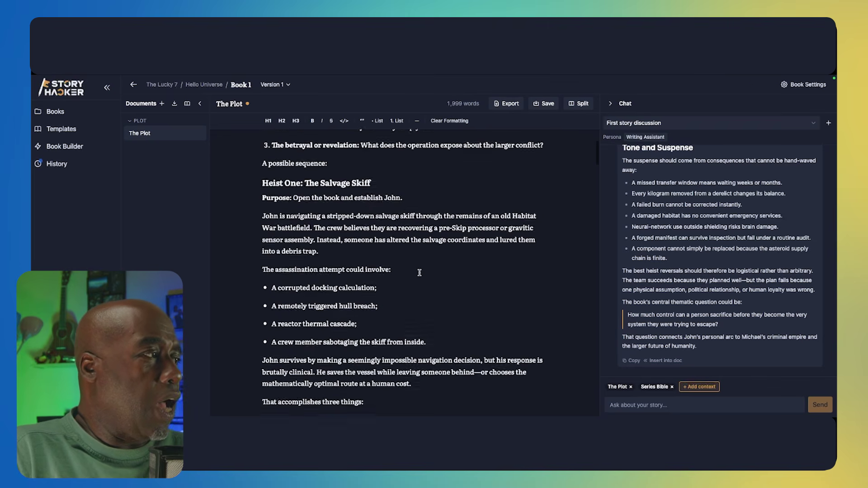
{"action": "scroll", "coordinate": [419, 272], "scroll_direction": "down", "scroll_amount": 20}
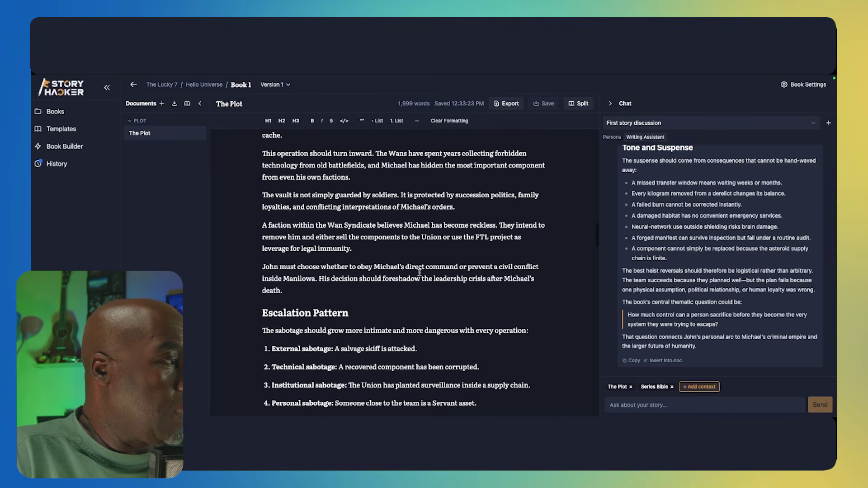
{"action": "scroll", "coordinate": [419, 273], "scroll_direction": "down", "scroll_amount": 15}
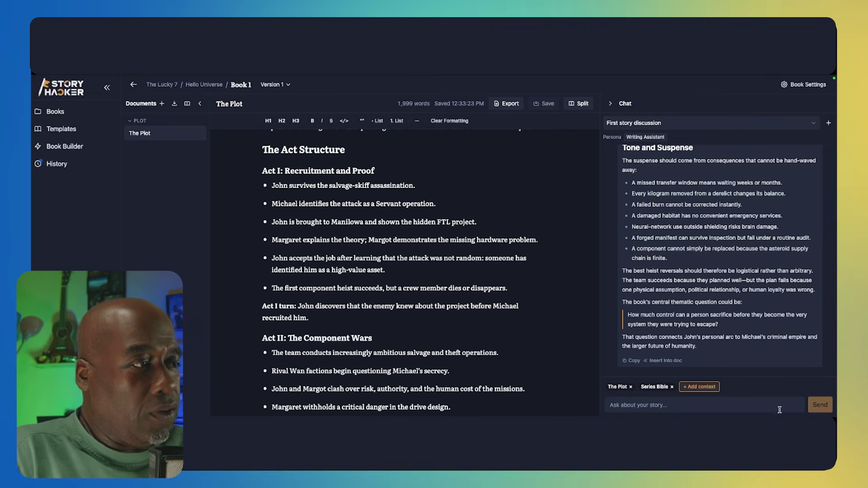
Ask the assistant in chat whether all the characters can be fleshed out from the existing information for reference in this book
{"action": "left_click", "coordinate": [744, 405]}
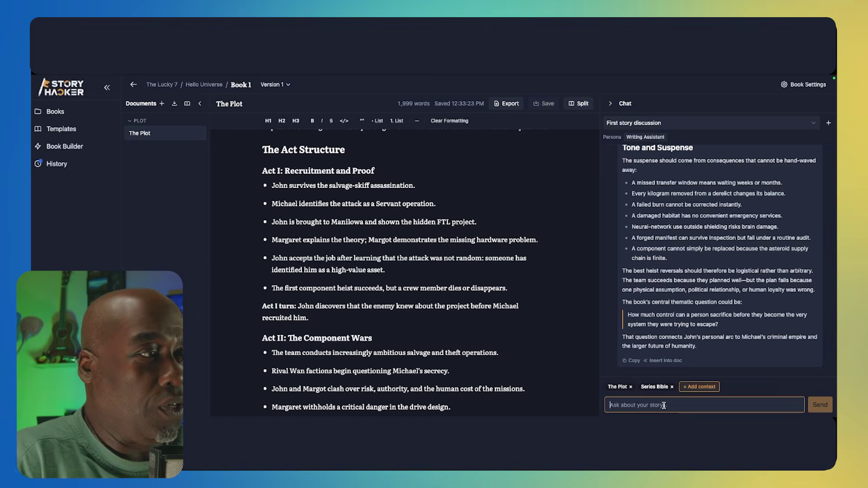
{"action": "key", "text": "alt+space"}
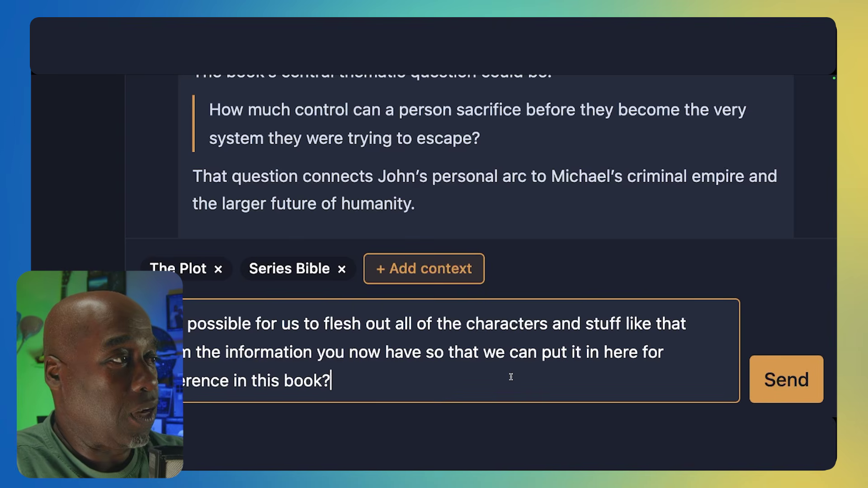
{"action": "key", "text": "ctrl+space"}
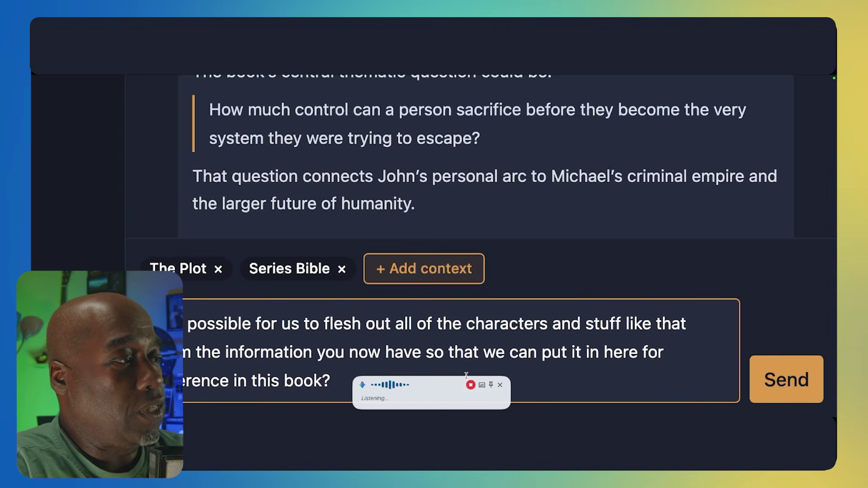
{"action": "key", "text": "Return"}
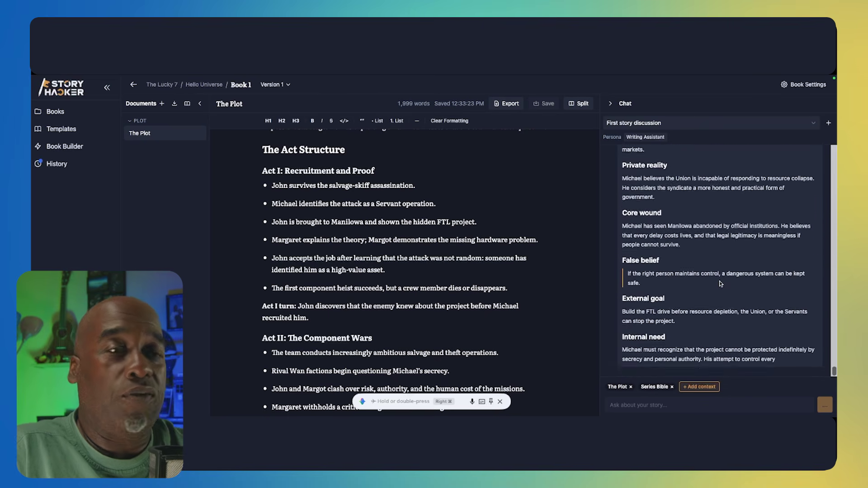
Skim the assistant's character reply for the character profiles, supporting roles, relationships and open questions, back to its beginning
{"action": "scroll", "coordinate": [720, 283], "scroll_direction": "down", "scroll_amount": 10}
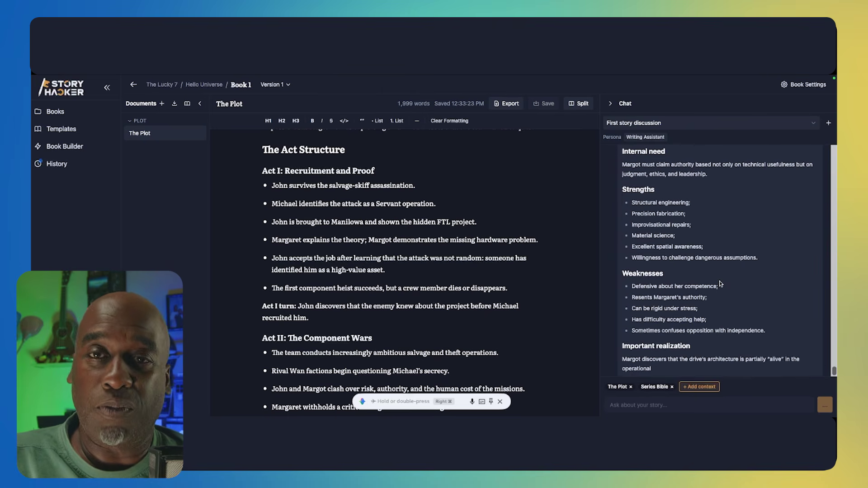
{"action": "scroll", "coordinate": [720, 283], "scroll_direction": "down", "scroll_amount": 10}
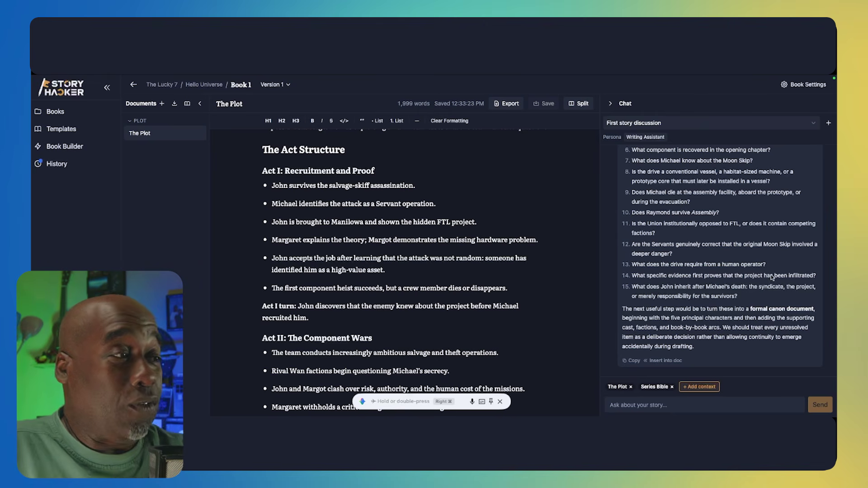
{"action": "scroll", "coordinate": [718, 293], "scroll_direction": "up", "scroll_amount": 4}
{"action": "scroll", "coordinate": [715, 313], "scroll_direction": "up", "scroll_amount": 10}
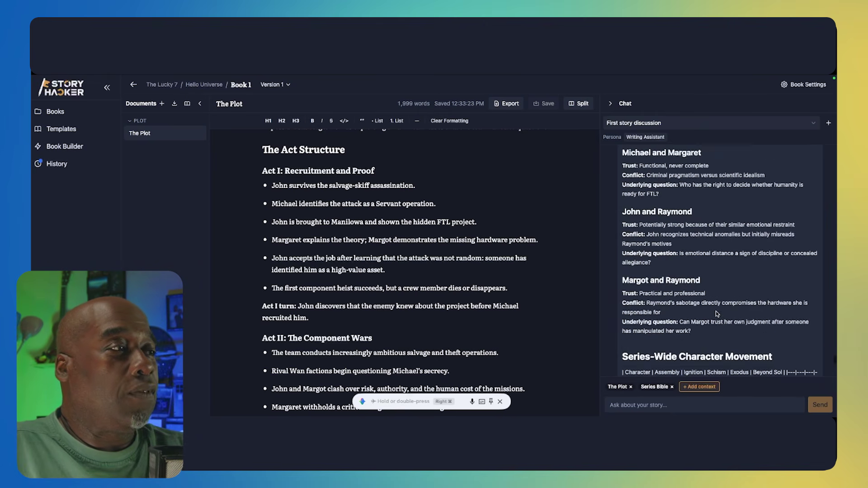
{"action": "scroll", "coordinate": [716, 313], "scroll_direction": "up", "scroll_amount": 15}
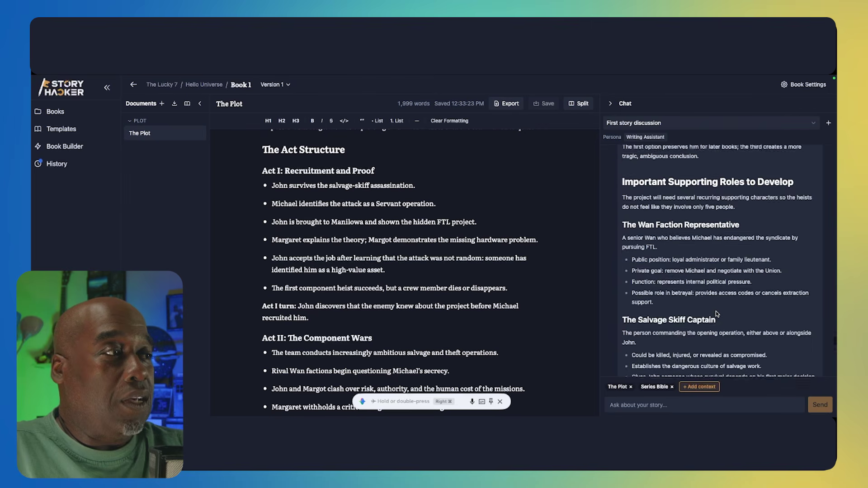
{"action": "scroll", "coordinate": [716, 314], "scroll_direction": "up", "scroll_amount": 15}
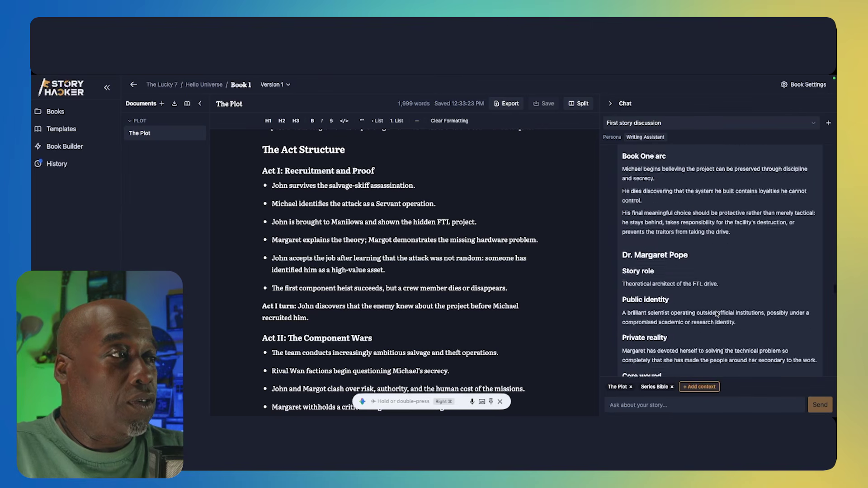
{"action": "scroll", "coordinate": [715, 313], "scroll_direction": "down", "scroll_amount": 15}
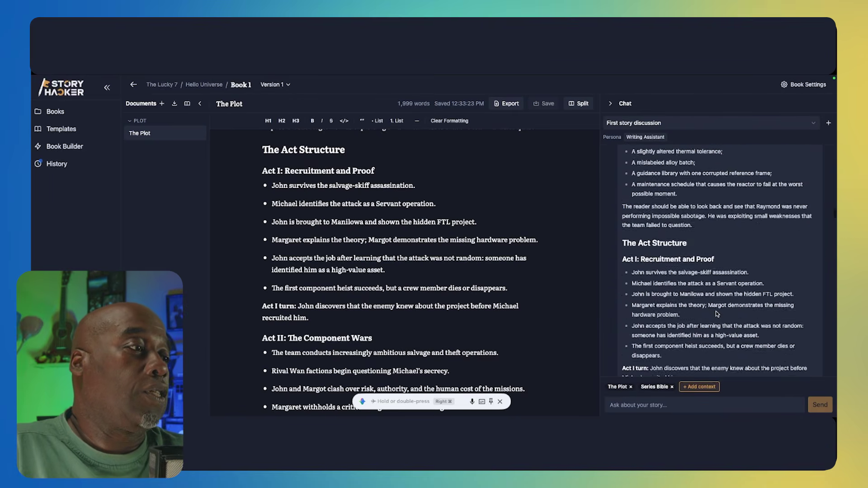
{"action": "scroll", "coordinate": [716, 314], "scroll_direction": "down", "scroll_amount": 5}
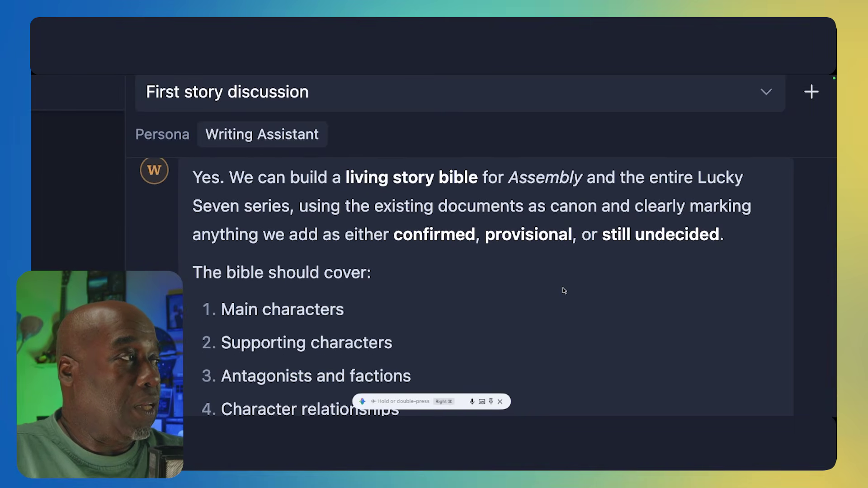
Read the proposed story bible's coverage list, canon status, provisional additions and first main character profile, and check the plot's Act II outline
{"action": "scroll", "coordinate": [564, 290], "scroll_direction": "down", "scroll_amount": 1}
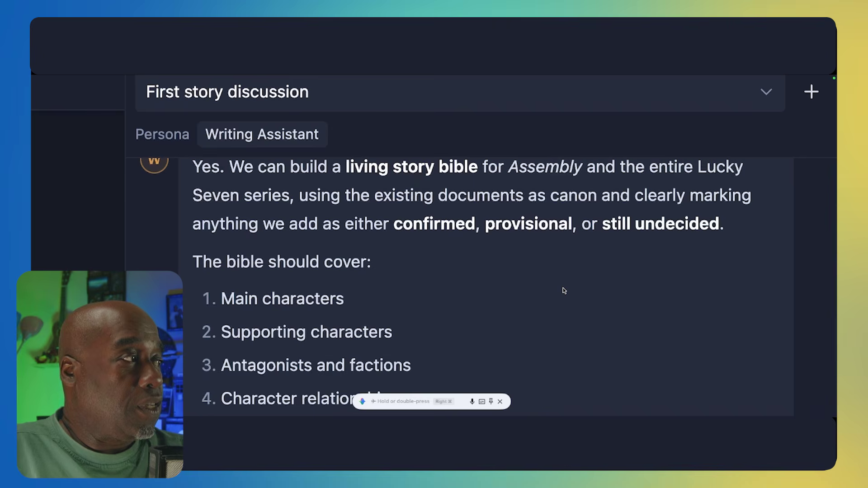
{"action": "scroll", "coordinate": [564, 290], "scroll_direction": "down", "scroll_amount": 1}
{"action": "scroll", "coordinate": [563, 290], "scroll_direction": "down", "scroll_amount": 2}
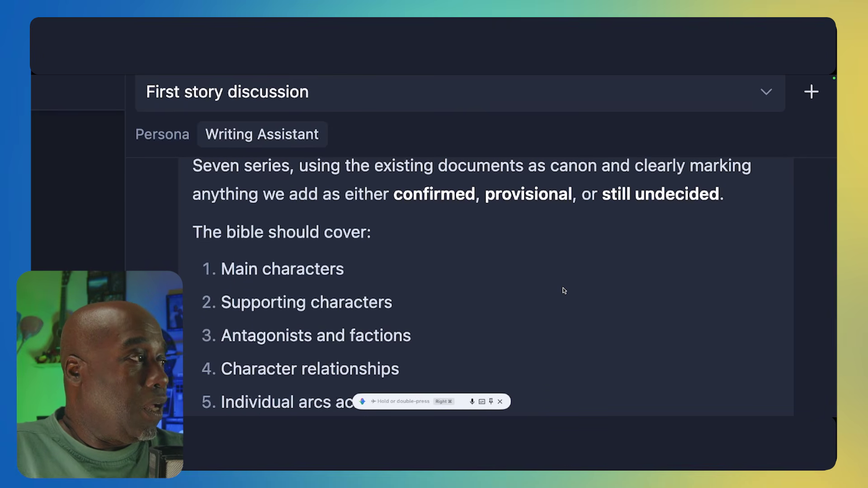
{"action": "scroll", "coordinate": [564, 290], "scroll_direction": "down", "scroll_amount": 1}
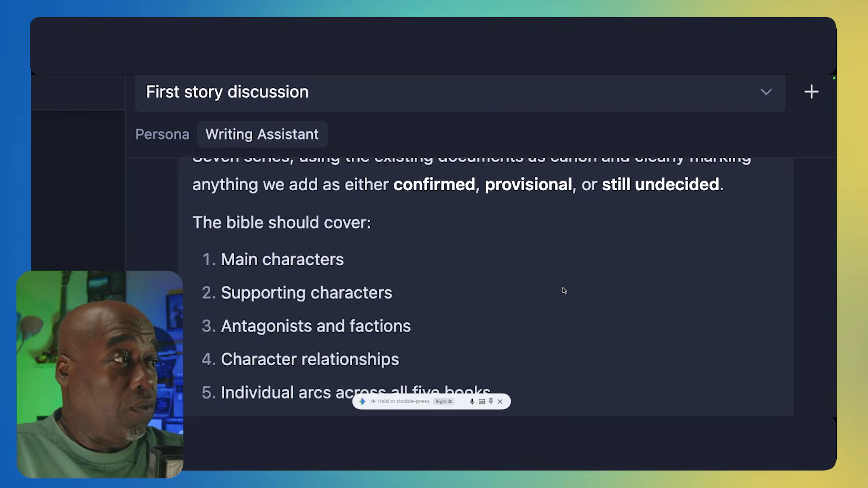
{"action": "scroll", "coordinate": [564, 290], "scroll_direction": "down", "scroll_amount": 2}
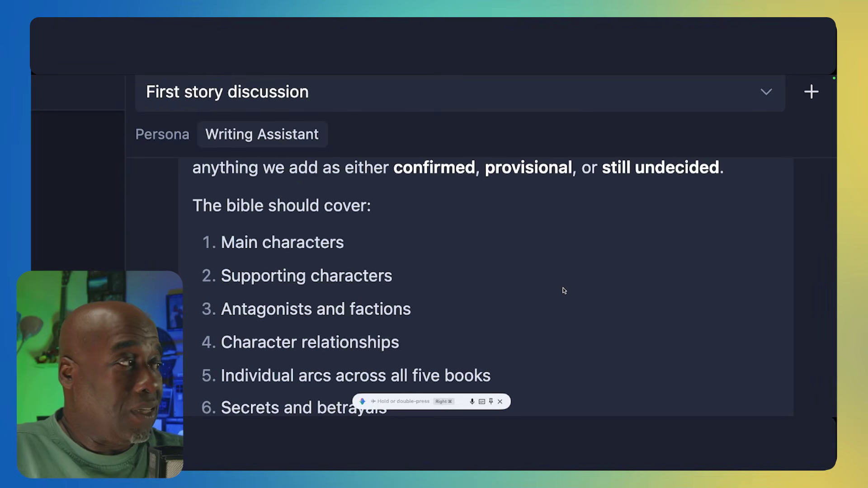
{"action": "scroll", "coordinate": [564, 290], "scroll_direction": "down", "scroll_amount": 10}
{"action": "scroll", "coordinate": [564, 290], "scroll_direction": "up", "scroll_amount": 2}
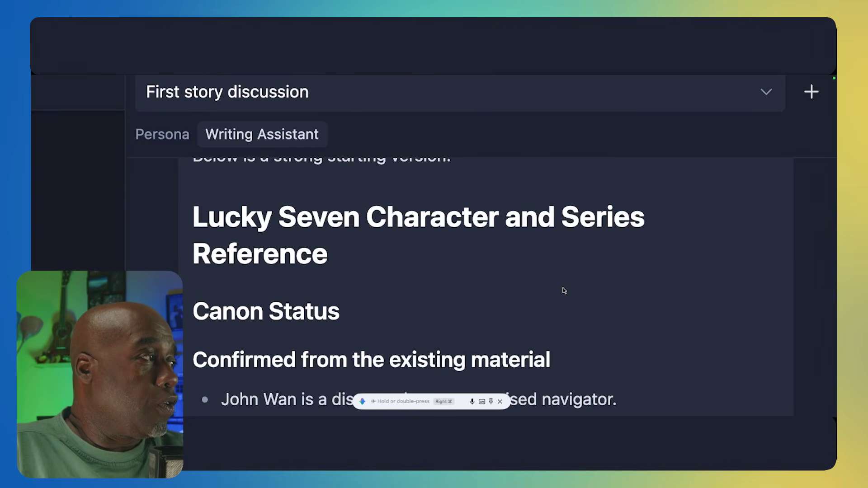
{"action": "scroll", "coordinate": [564, 291], "scroll_direction": "down", "scroll_amount": 10}
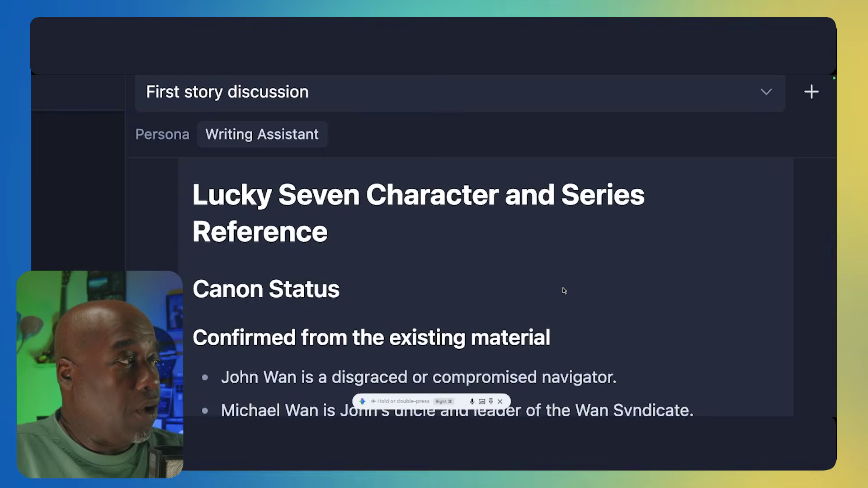
{"action": "scroll", "coordinate": [564, 290], "scroll_direction": "down", "scroll_amount": 2}
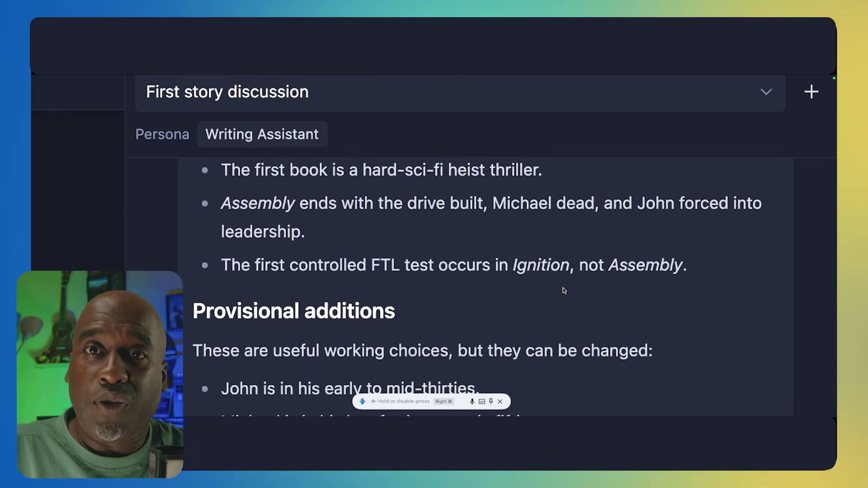
{"action": "scroll", "coordinate": [564, 290], "scroll_direction": "down", "scroll_amount": 1}
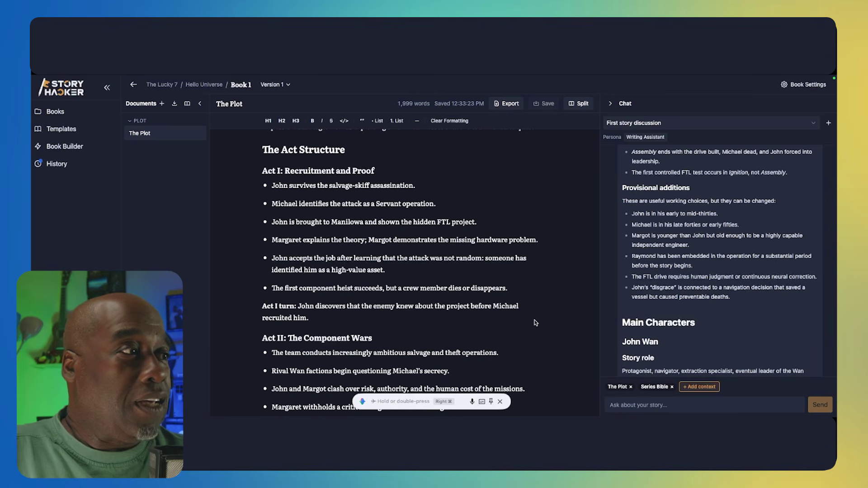
{"action": "scroll", "coordinate": [535, 322], "scroll_direction": "down", "scroll_amount": 3}
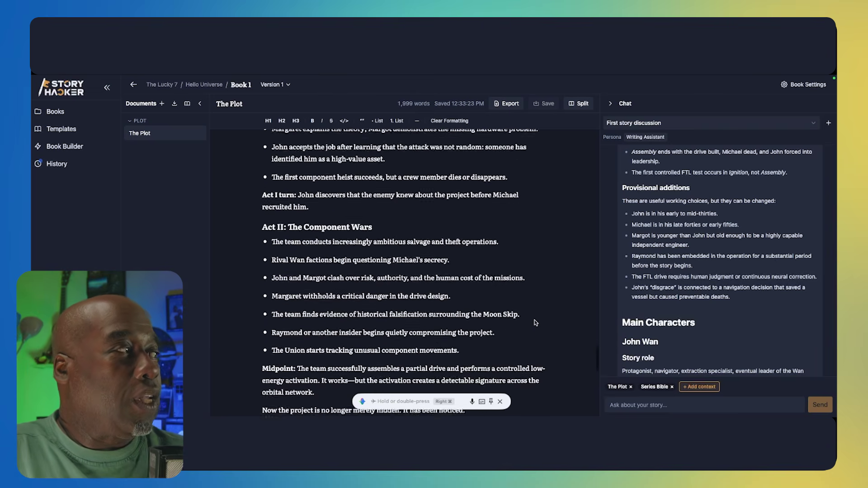
{"action": "scroll", "coordinate": [535, 322], "scroll_direction": "down", "scroll_amount": 1}
{"action": "scroll", "coordinate": [776, 340], "scroll_direction": "down", "scroll_amount": 8}
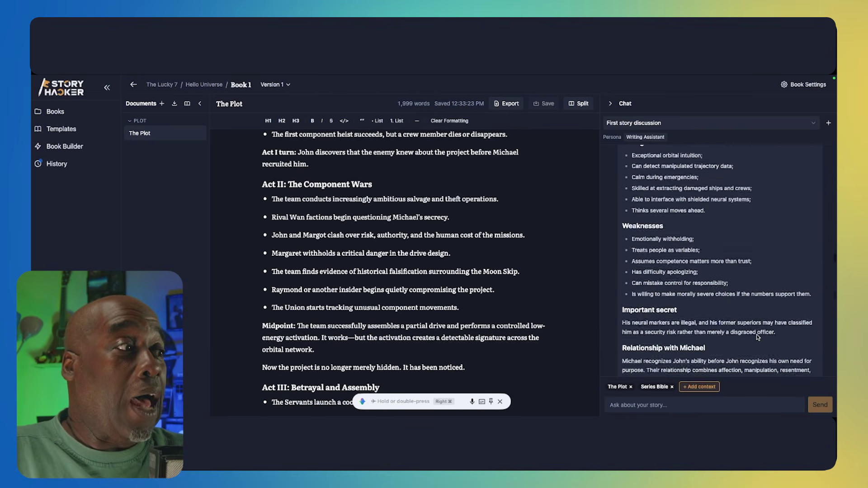
Review the assistant's story bible reply from its coverage list and canon status through the open questions and suggested next step
{"action": "scroll", "coordinate": [757, 336], "scroll_direction": "up", "scroll_amount": 12}
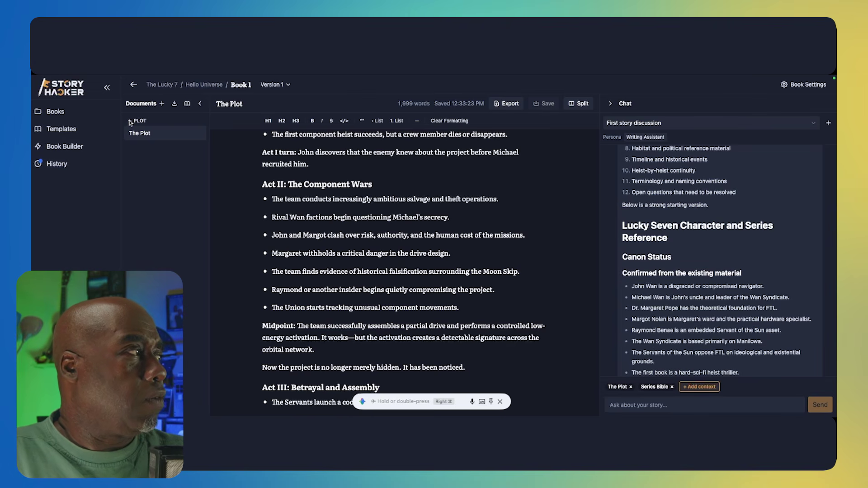
{"action": "scroll", "coordinate": [683, 245], "scroll_direction": "up", "scroll_amount": 1}
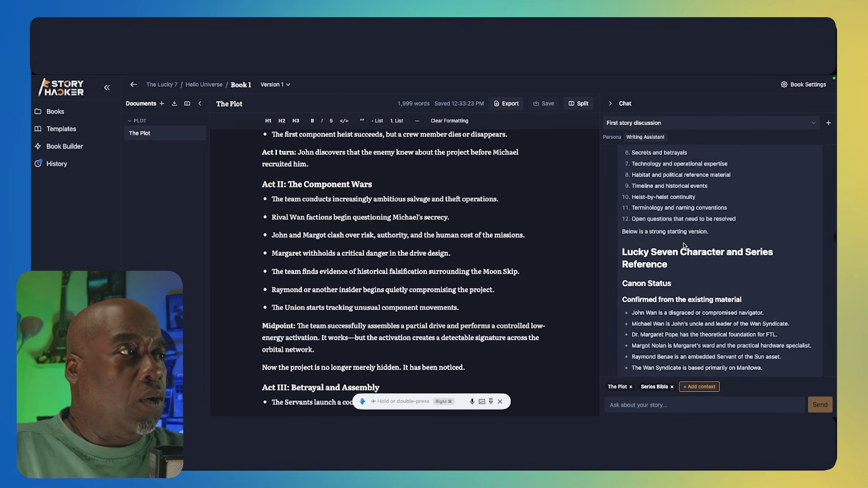
{"action": "scroll", "coordinate": [684, 245], "scroll_direction": "down", "scroll_amount": 10}
{"action": "scroll", "coordinate": [684, 245], "scroll_direction": "up", "scroll_amount": 15}
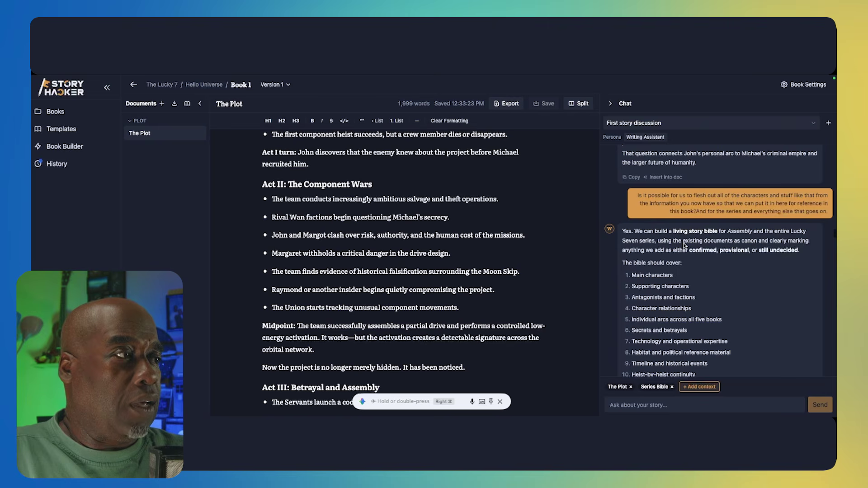
{"action": "scroll", "coordinate": [683, 245], "scroll_direction": "down", "scroll_amount": 15}
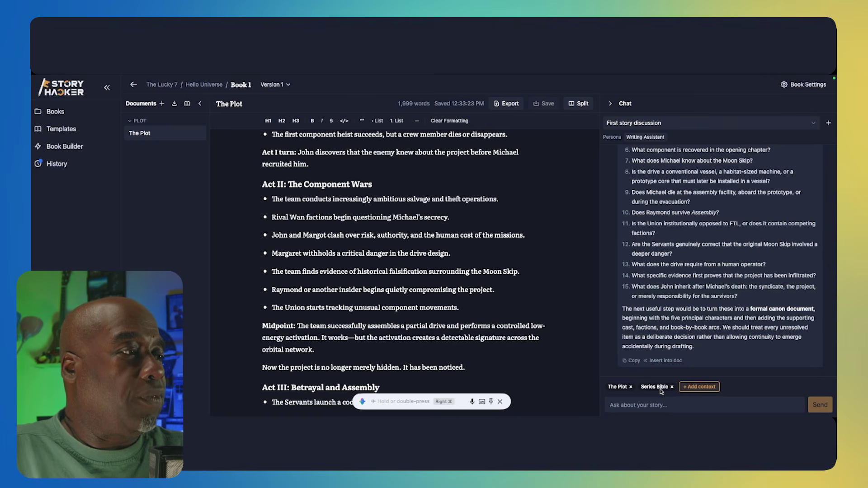
Dictate a follow-up message to the assistant in the story chat, keeping The Plot and Series Bible as context
{"action": "left_click", "coordinate": [687, 404]}
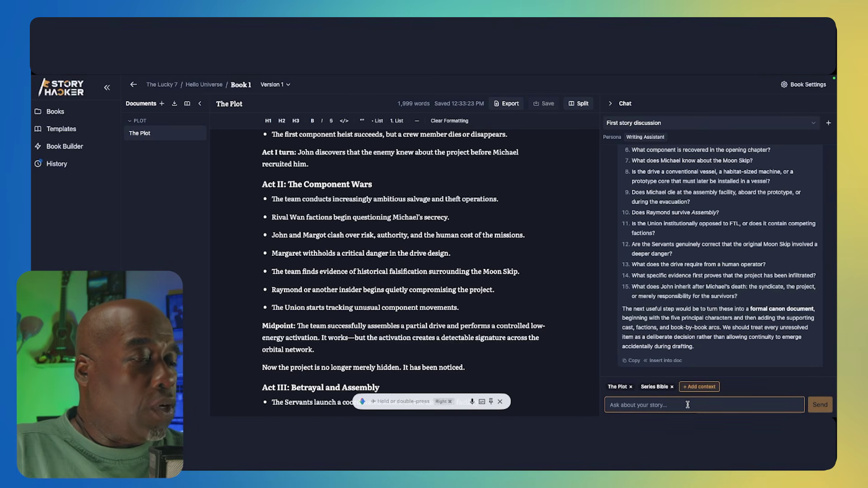
{"action": "key", "text": "Super_R"}
{"action": "key", "text": "Super_R"}
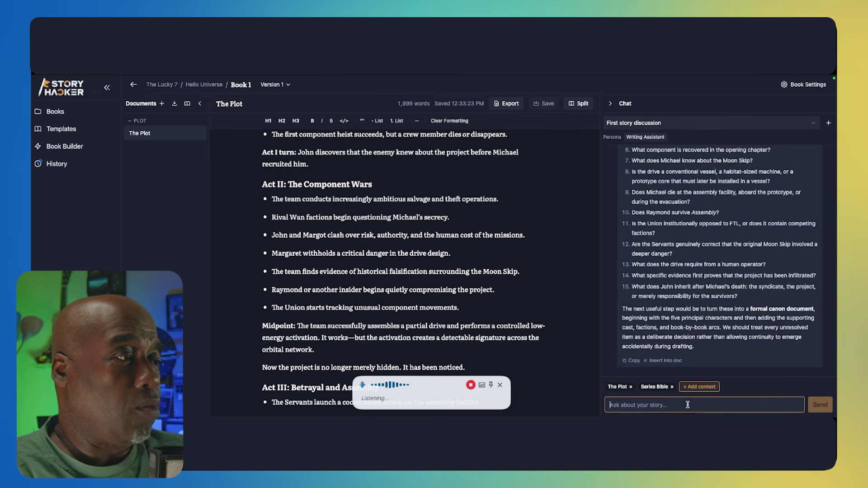
{"action": "key", "text": "Super_R"}
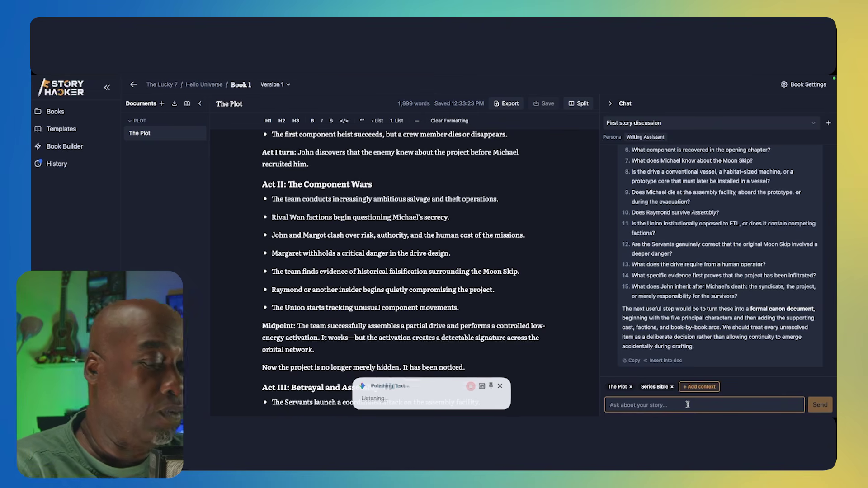